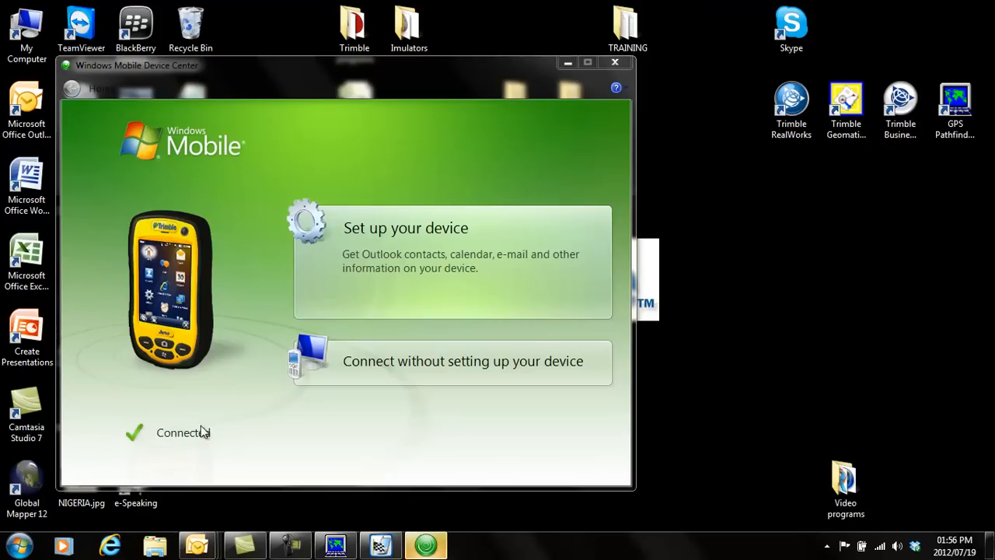
# Connect the mobile device without setting it up, and switch to GPS Pathfinder Office.
pyautogui.click(420, 365)
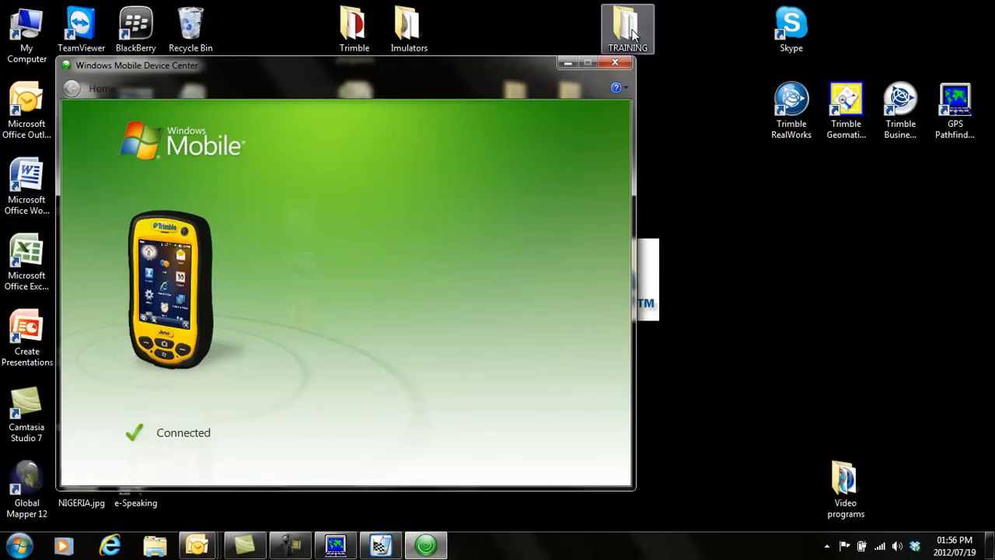
pyautogui.click(565, 63)
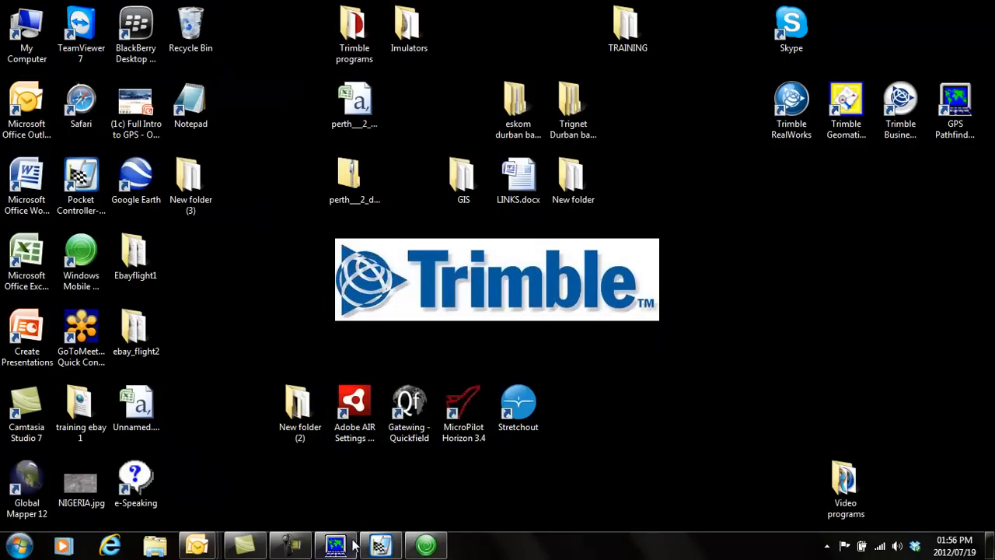
pyautogui.moveTo(332, 549)
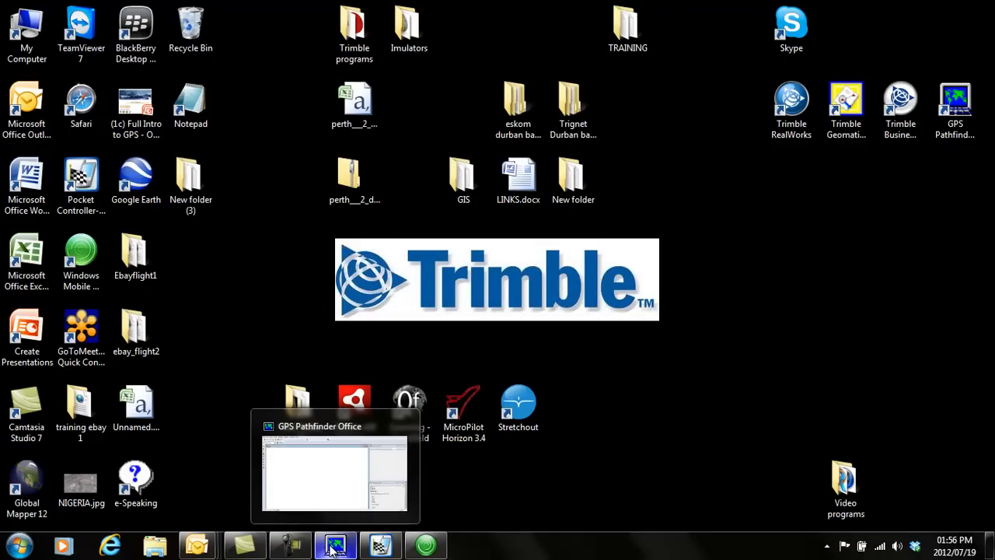
pyautogui.click(332, 549)
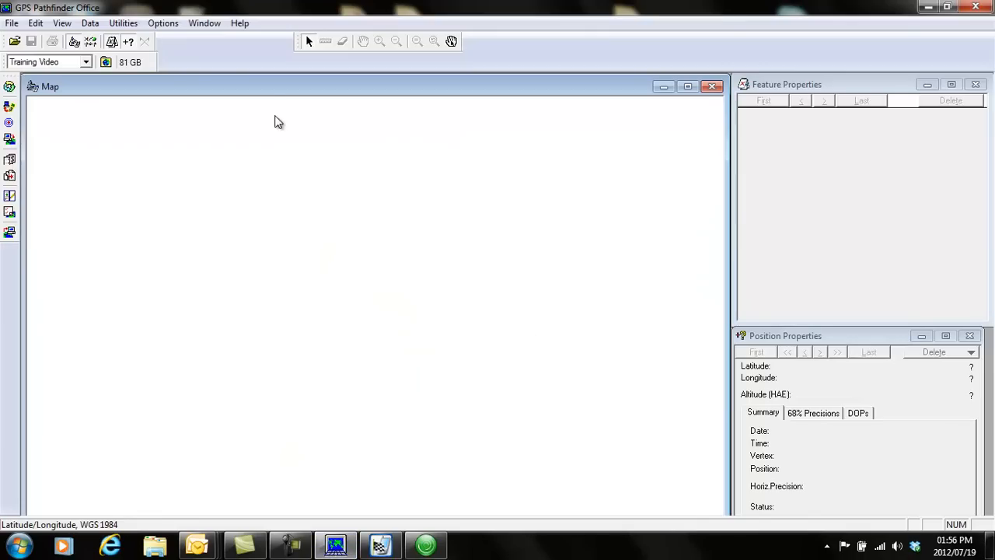
# Open the Data Transfer utility and bring up the selection of data files to receive from the GIS Datalogger.
pyautogui.click(121, 26)
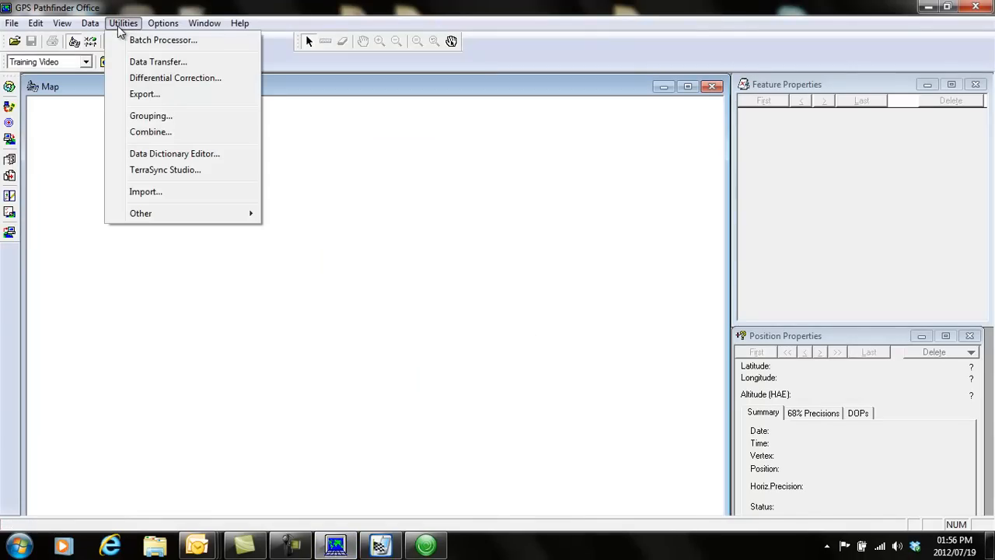
pyautogui.click(154, 63)
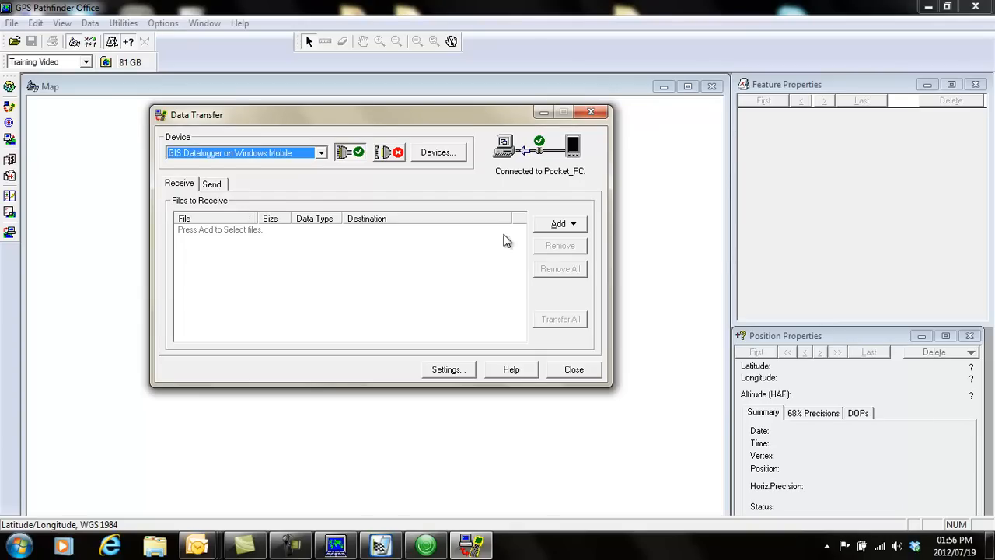
pyautogui.click(557, 223)
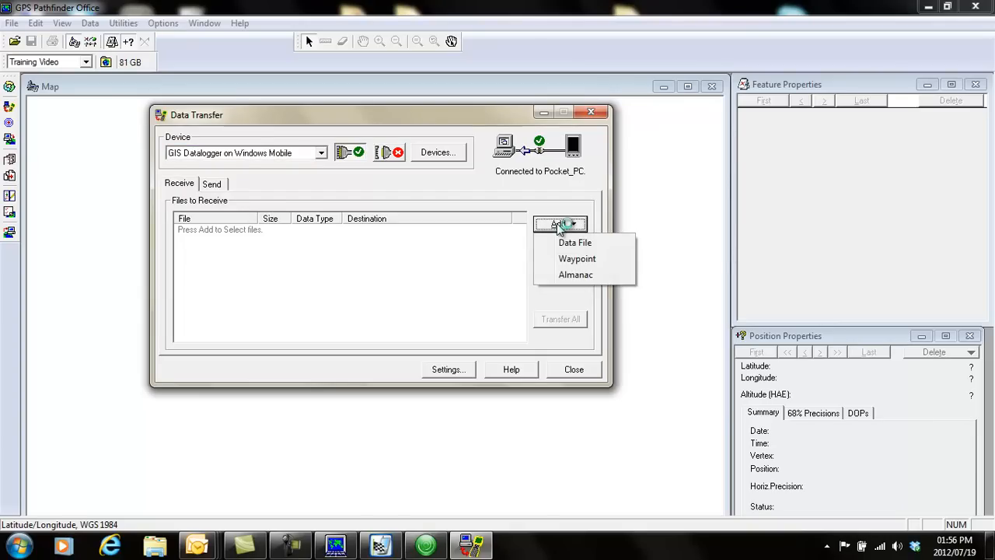
pyautogui.click(585, 244)
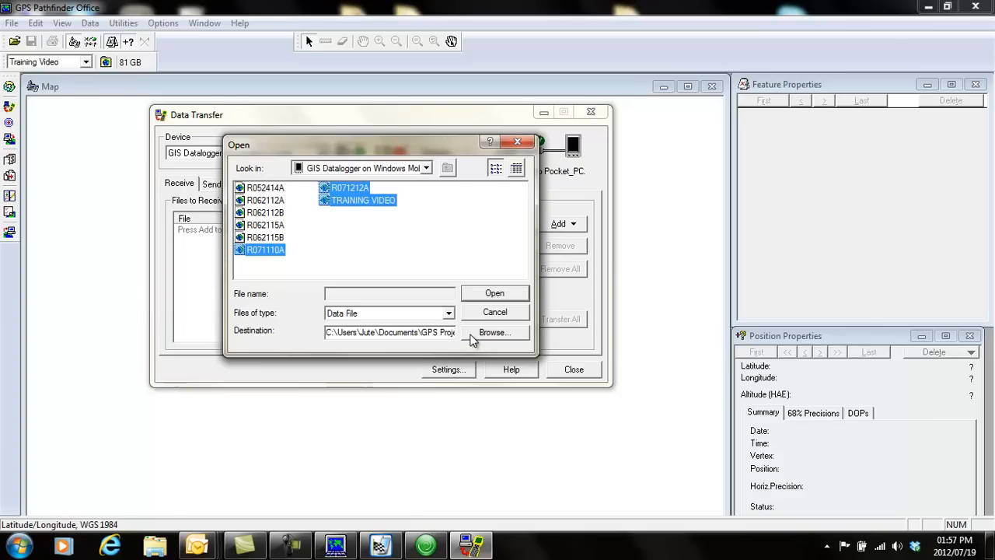
# Browse the destination folders and accept the Training Video folder under GPS Projects for the received files.
pyautogui.click(487, 336)
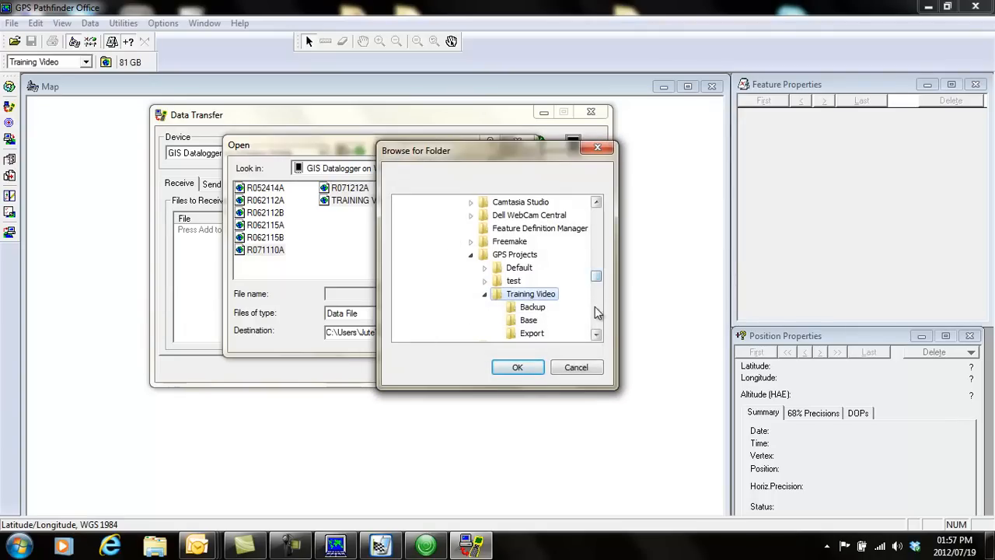
pyautogui.click(597, 335)
pyautogui.click(597, 335)
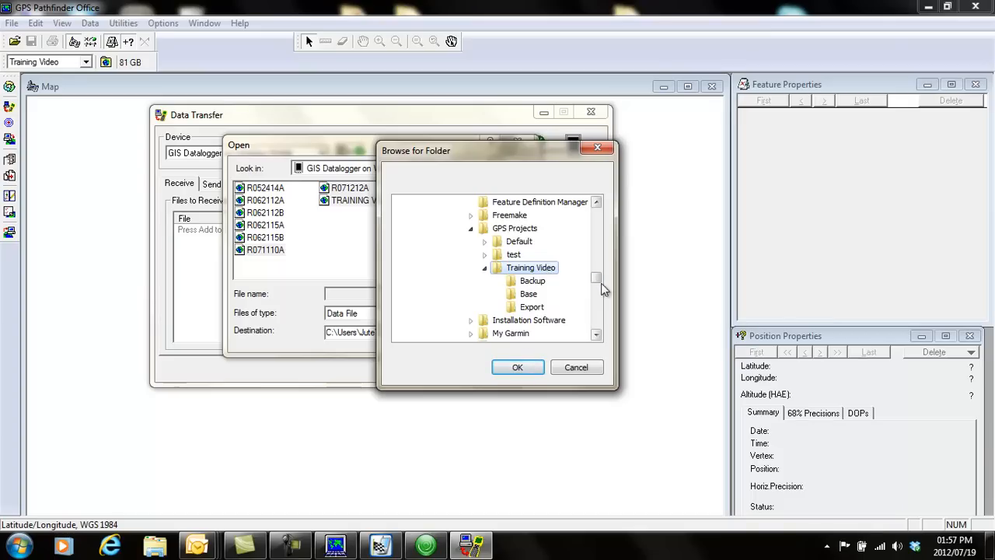
pyautogui.click(598, 226)
pyautogui.scroll(10, 599, 229)
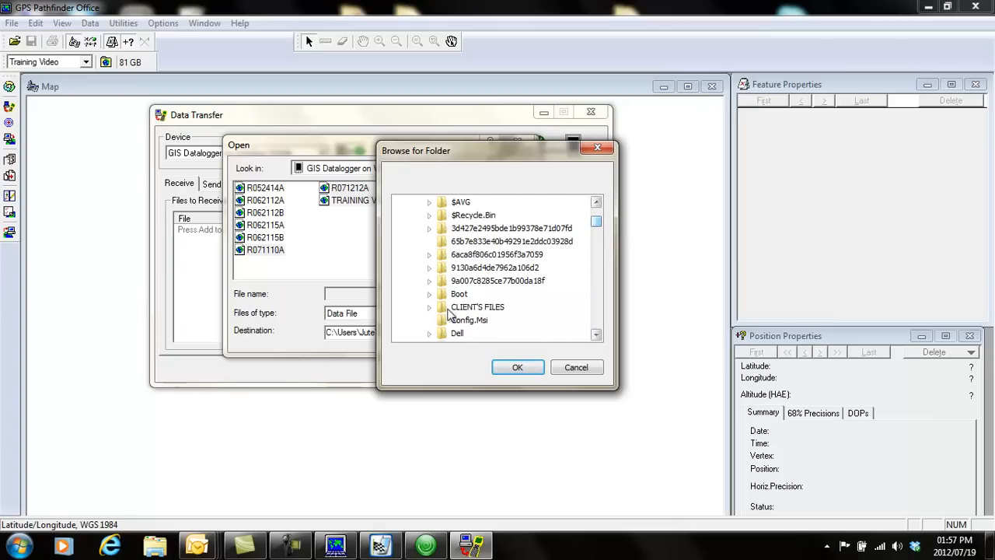
pyautogui.click(517, 370)
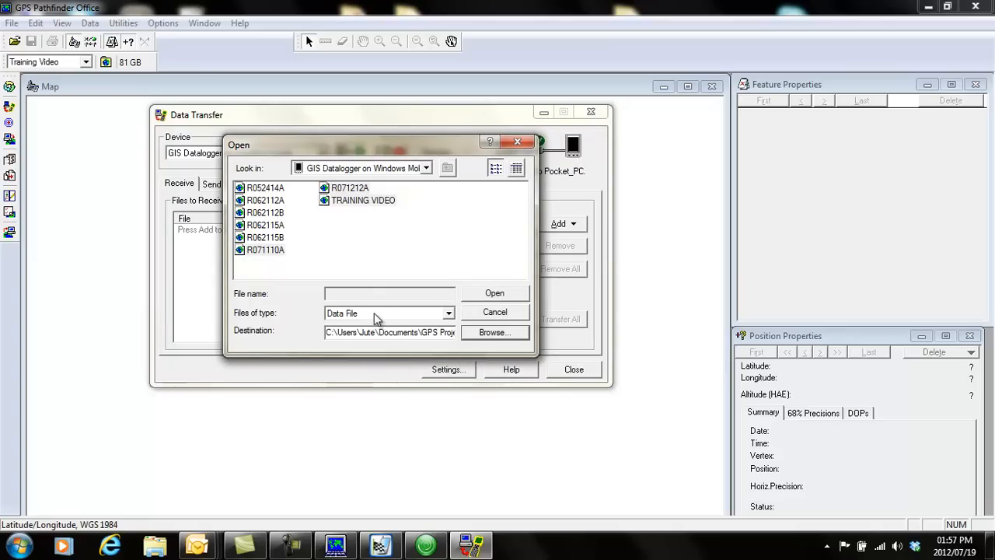
# Add the data files R071110A, R071212A and TRAINING VIDEO to the list of files to receive.
pyautogui.click(349, 202)
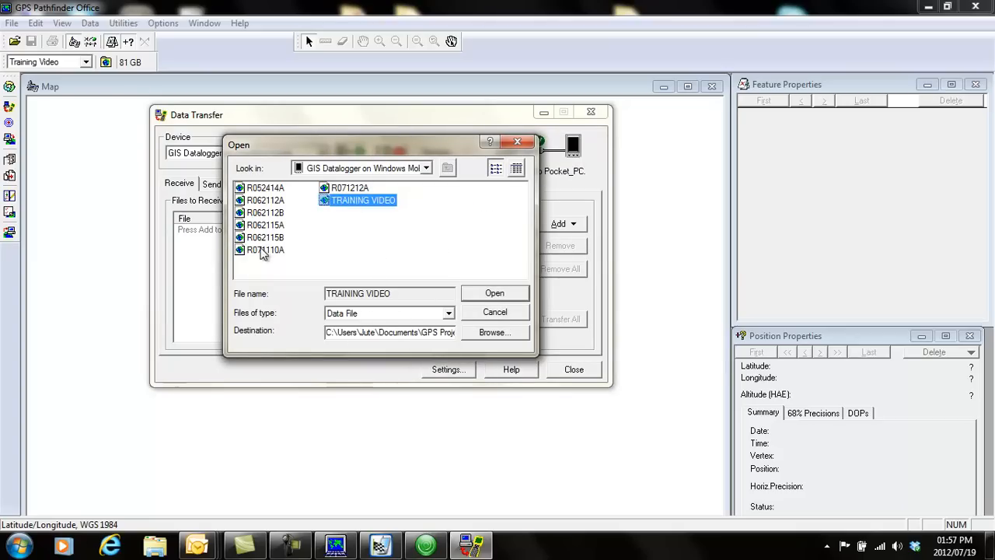
pyautogui.click(265, 250)
pyautogui.click(359, 189)
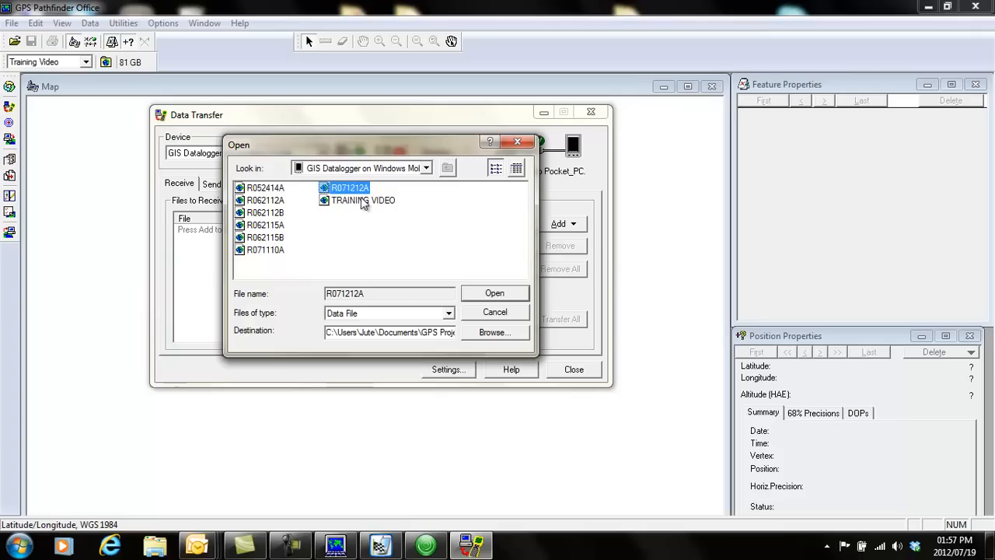
pyautogui.click(367, 200)
pyautogui.keyDown('ctrl'); pyautogui.click(348, 189); pyautogui.keyUp('ctrl')
pyautogui.keyDown('ctrl'); pyautogui.click(265, 250); pyautogui.keyUp('ctrl')
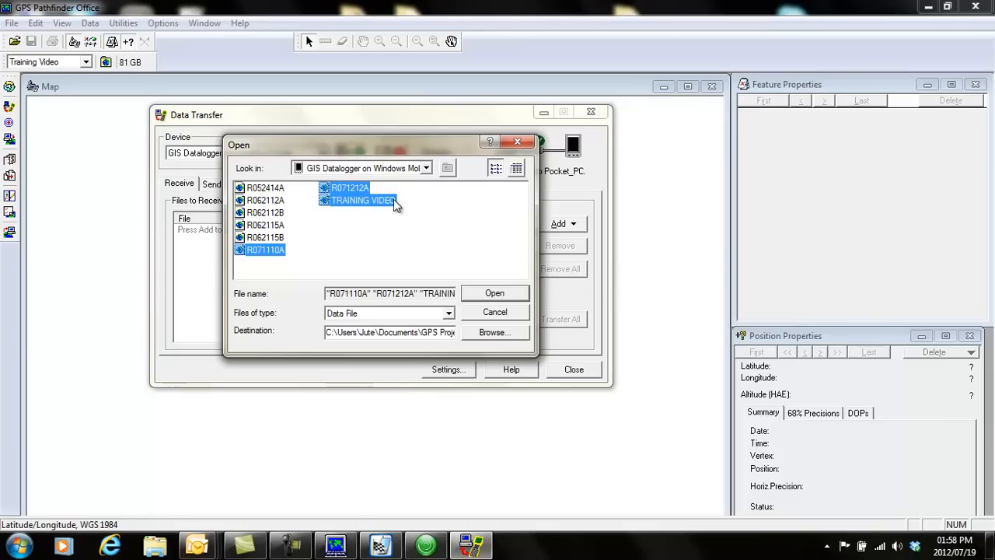
pyautogui.click(493, 294)
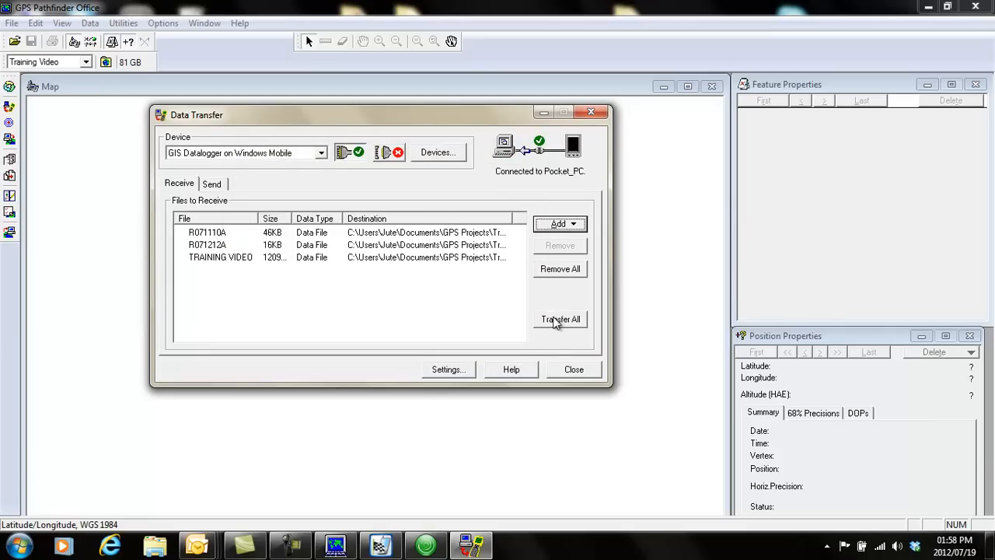
# Transfer all listed files from the device and close the Data Transfer utility.
pyautogui.click(555, 319)
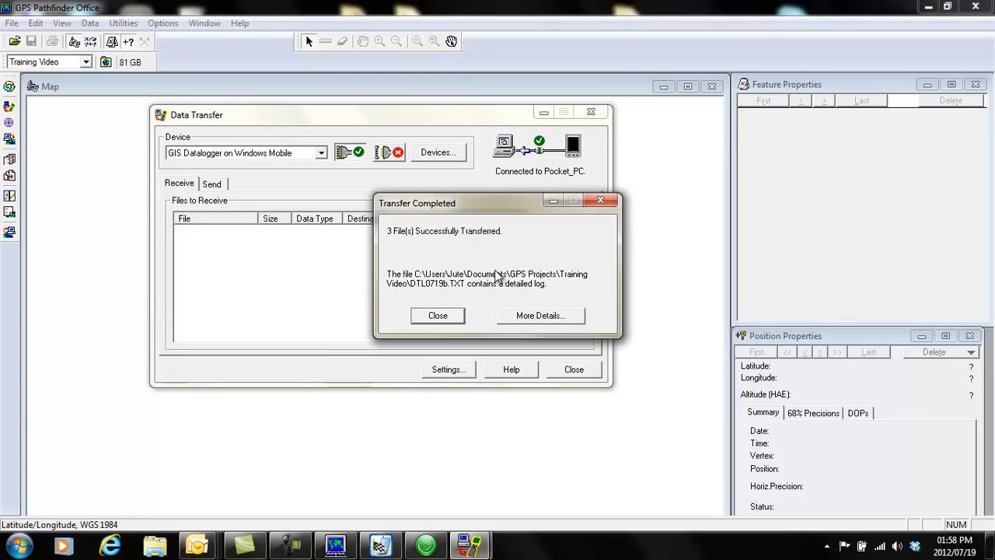
pyautogui.click(427, 317)
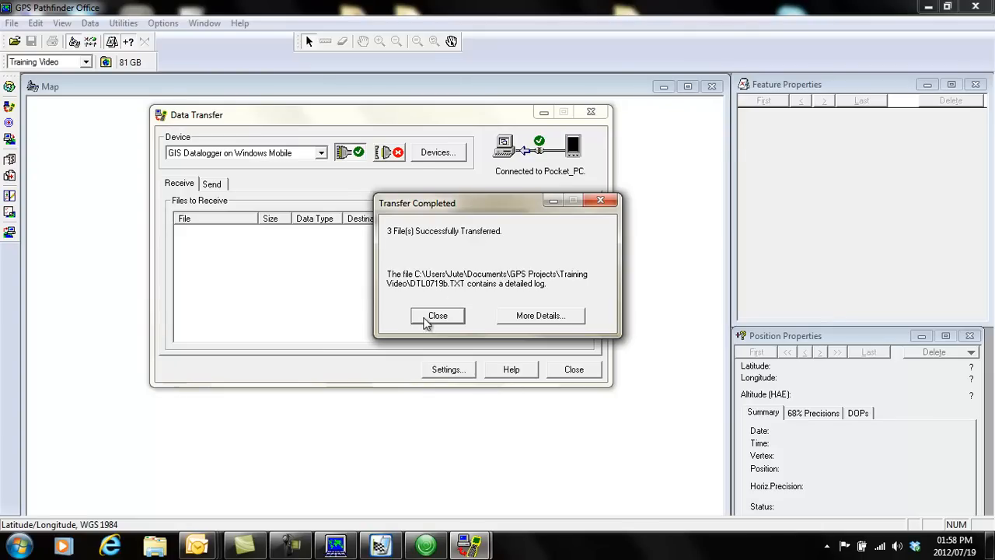
pyautogui.click(574, 371)
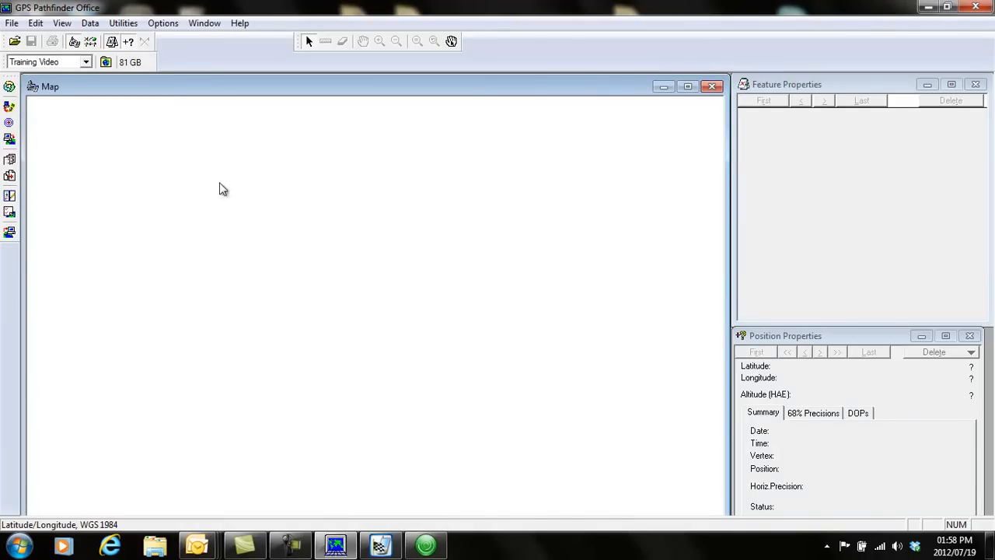
# Open the data file TRAINING VIDEO.SSF from the Training Video project folder.
pyautogui.click(12, 23)
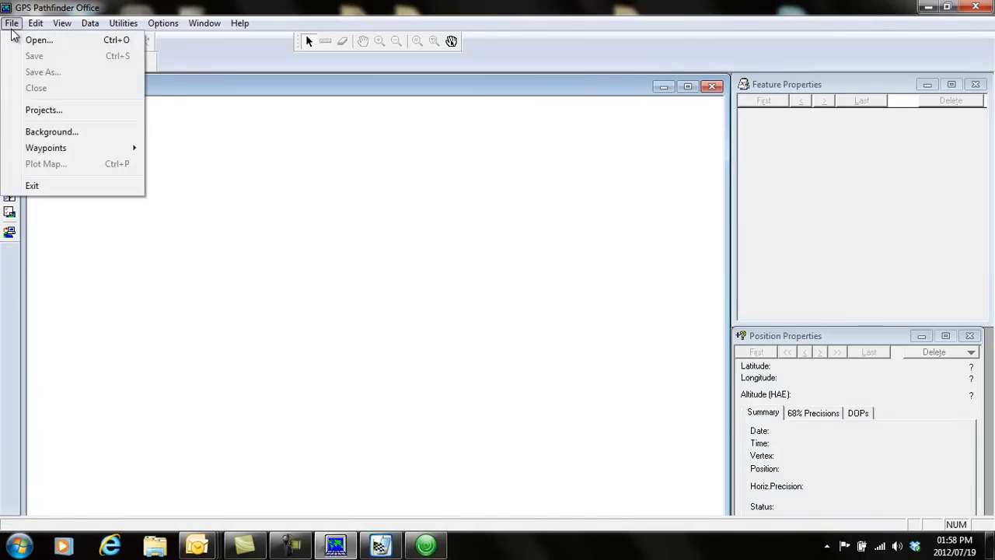
pyautogui.click(31, 39)
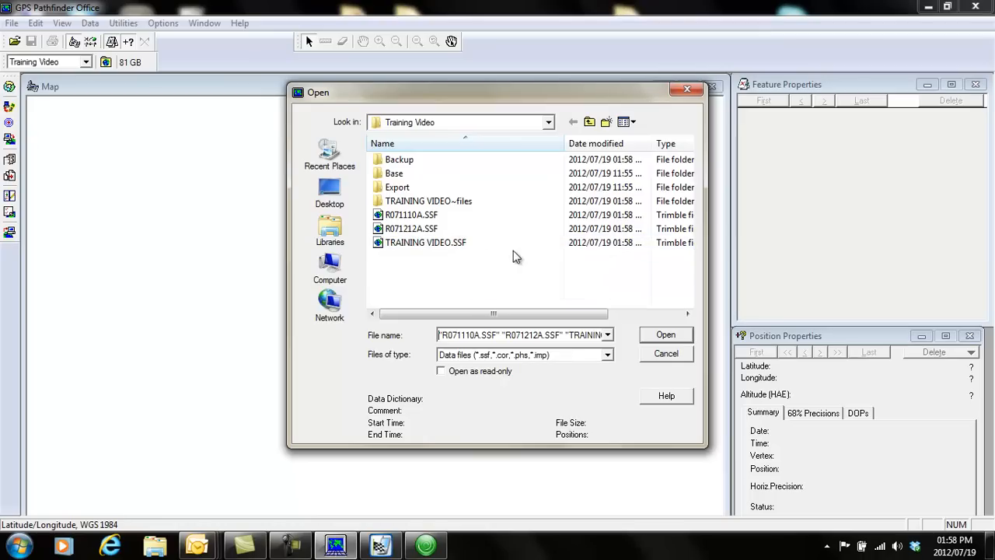
pyautogui.click(403, 246)
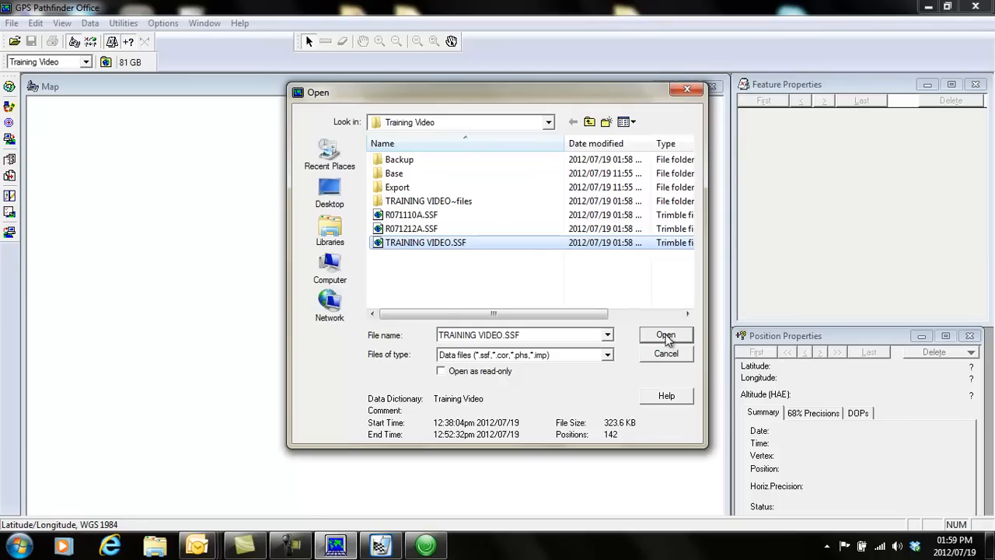
pyautogui.click(665, 335)
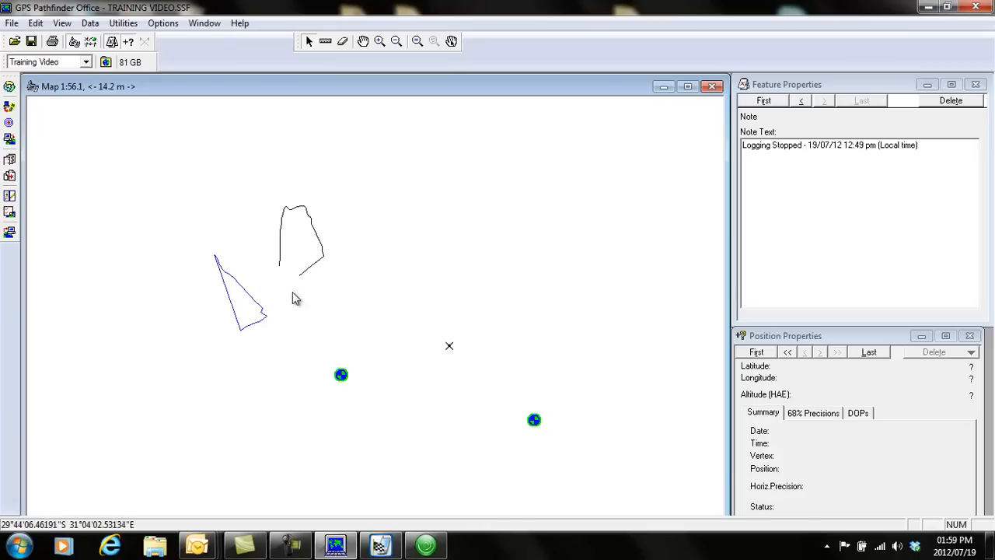
# Examine the properties of both manholes, the generic point, the line and the area on the map, and clear the selection.
pyautogui.click(534, 421)
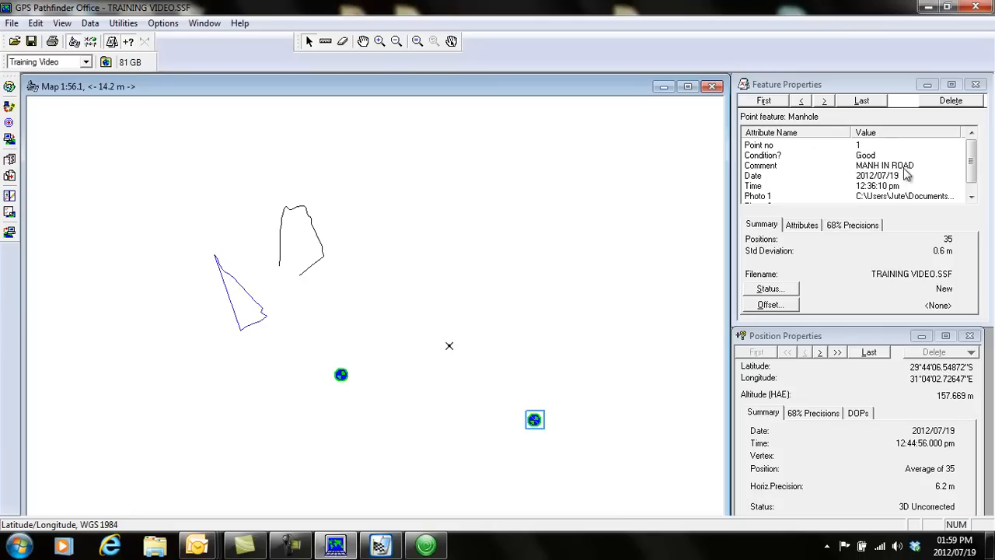
pyautogui.scroll(-1, 976, 168)
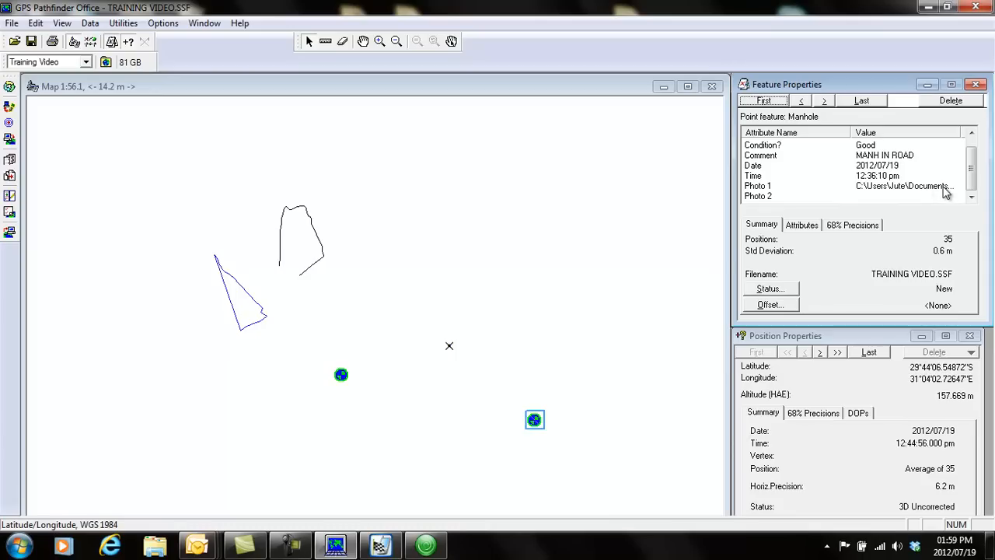
pyautogui.click(342, 376)
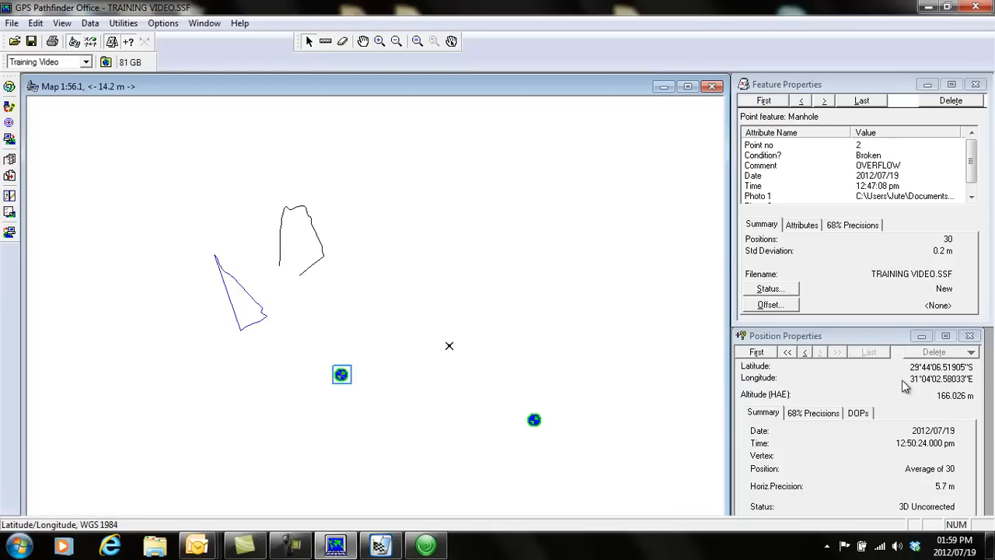
pyautogui.click(449, 348)
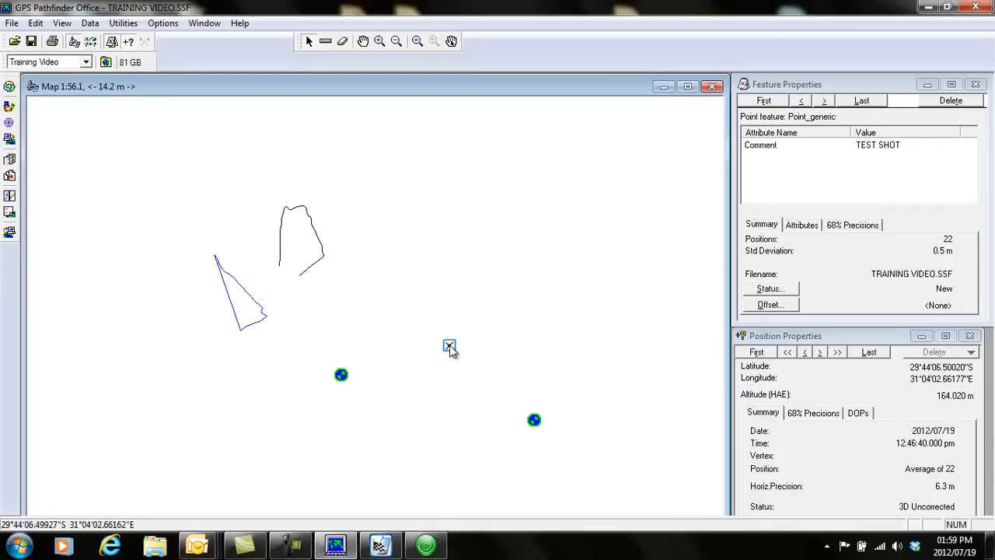
pyautogui.click(322, 248)
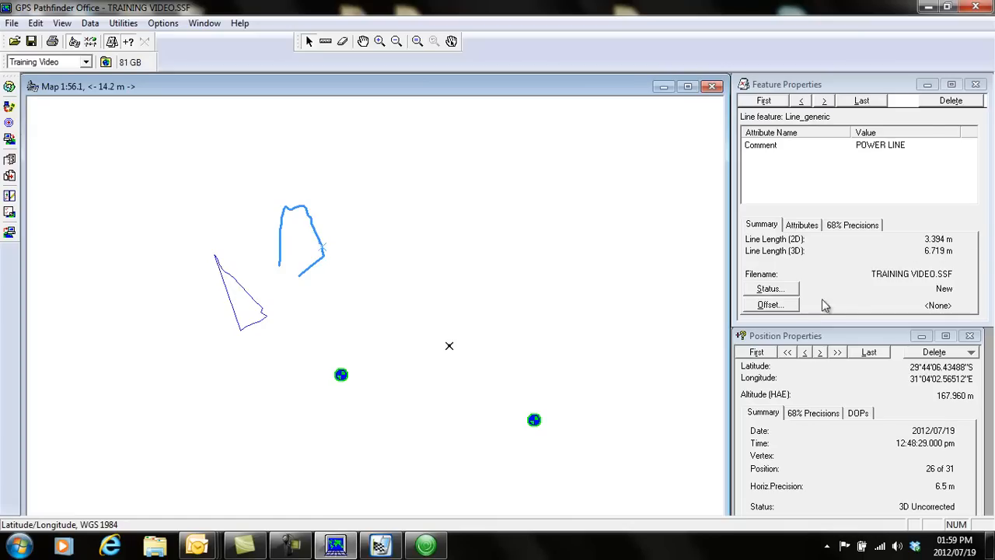
pyautogui.click(256, 304)
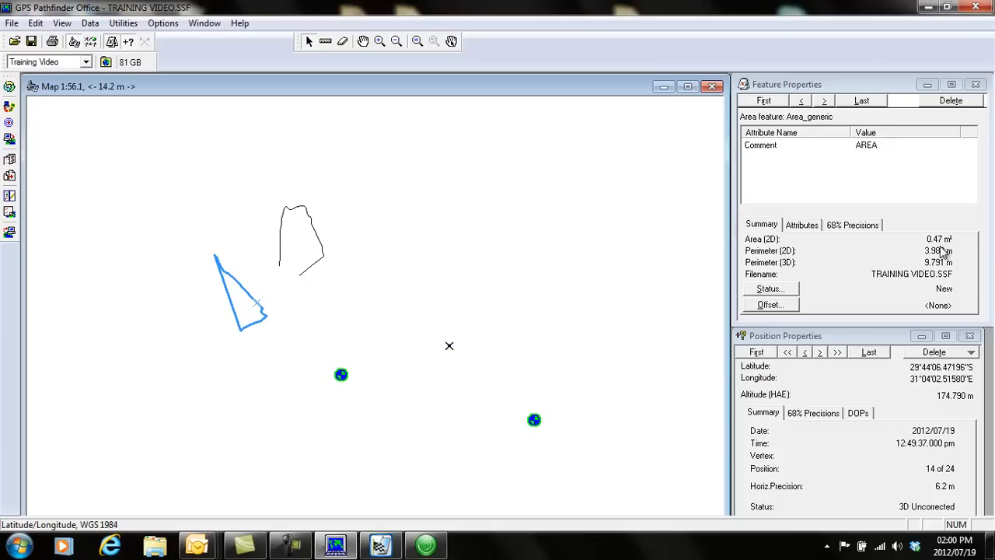
pyautogui.click(281, 250)
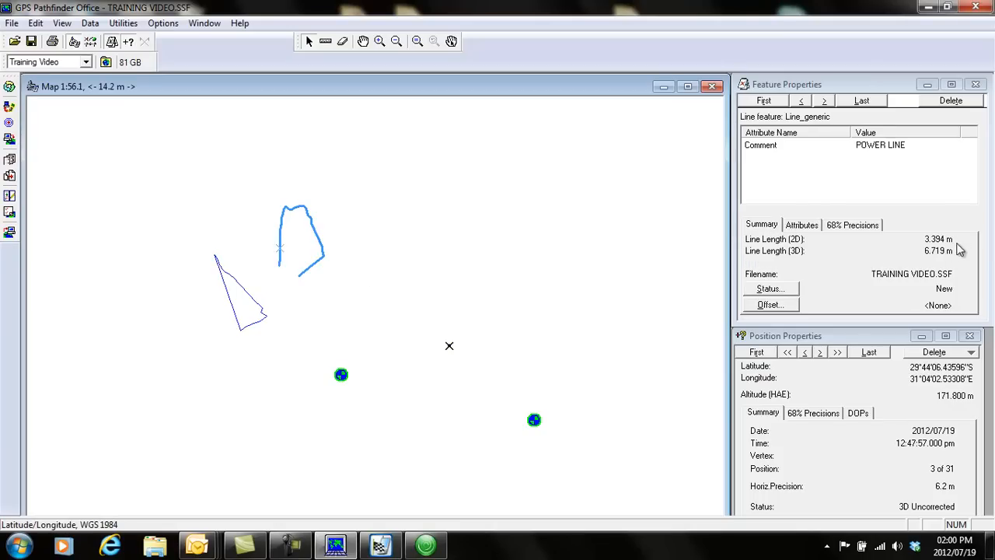
pyautogui.click(217, 139)
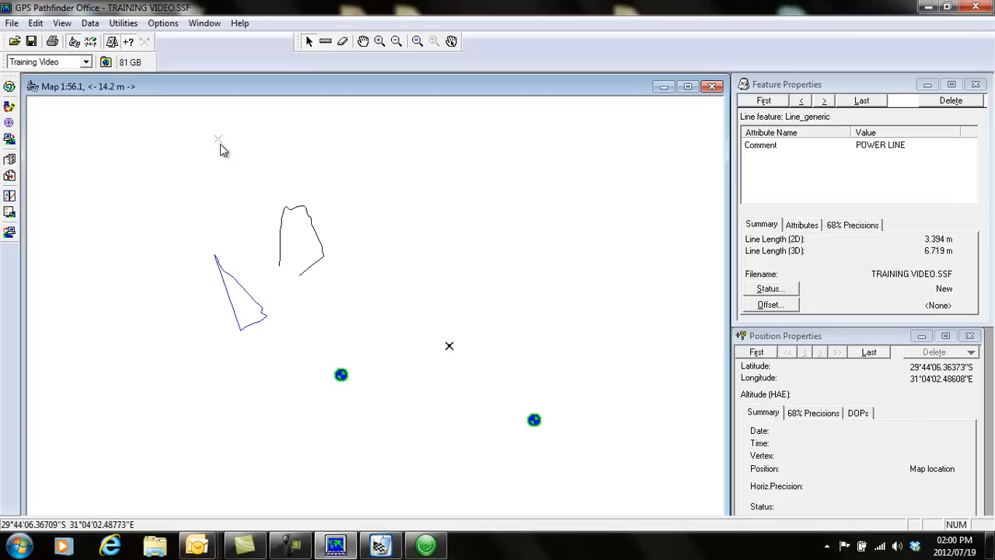
# Set the display units to meters for distance and square meters for area.
pyautogui.click(163, 24)
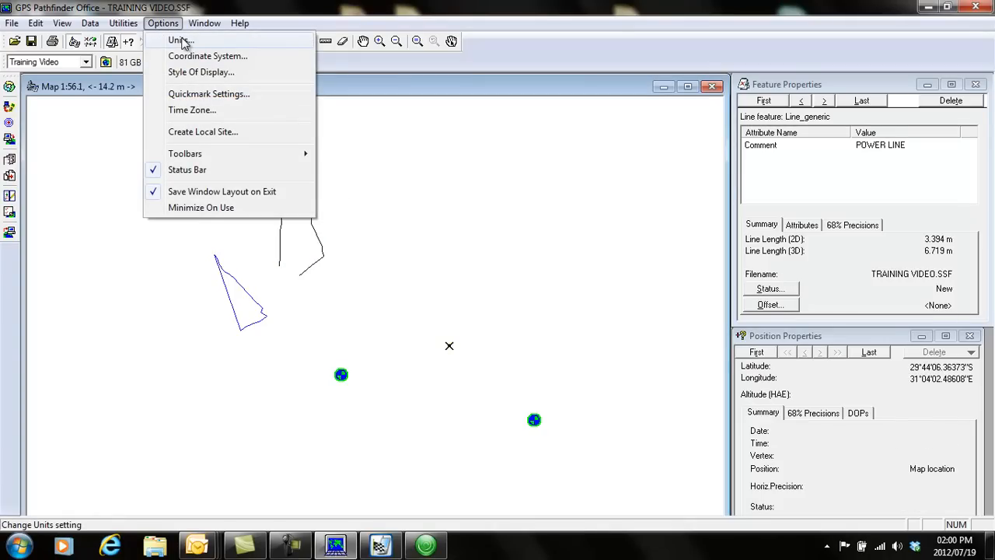
pyautogui.click(179, 40)
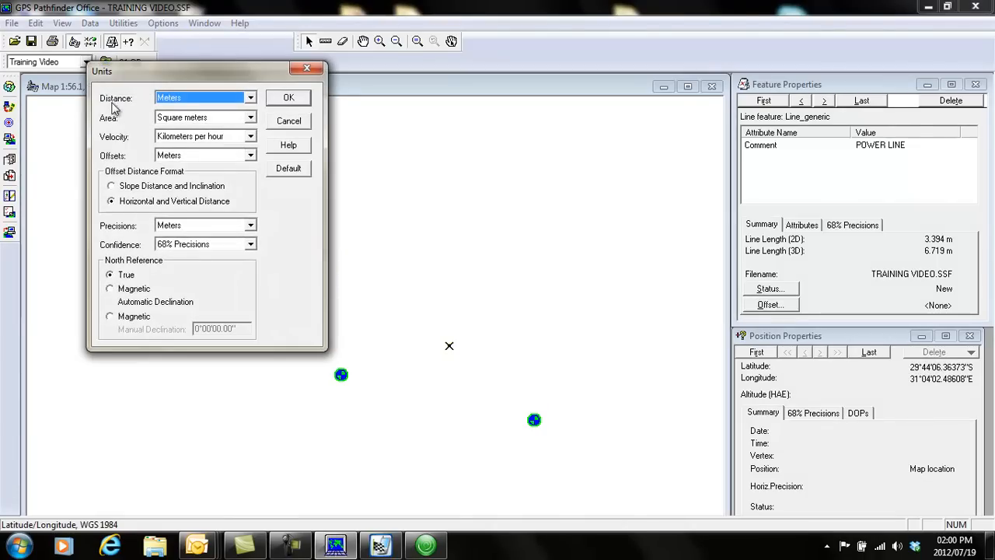
pyautogui.click(251, 98)
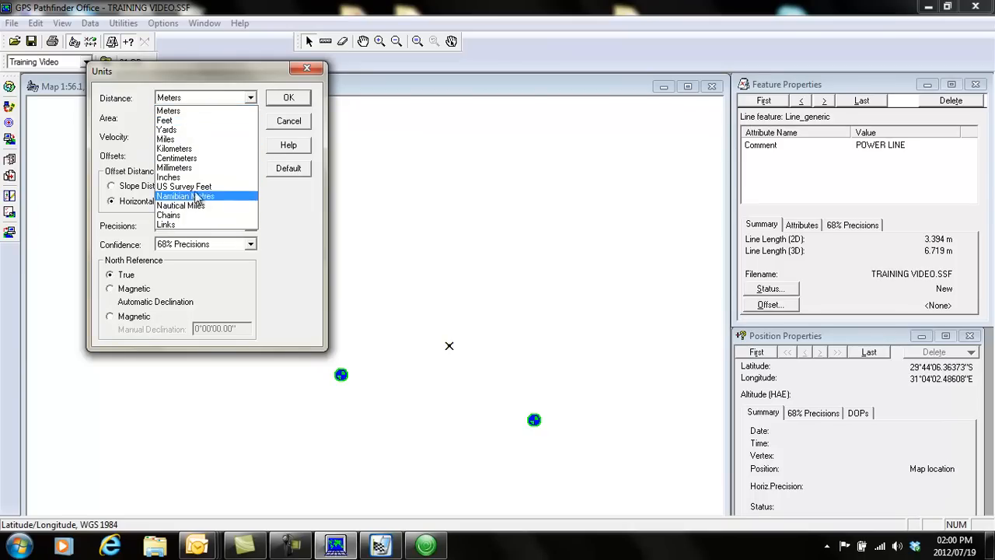
pyautogui.click(187, 117)
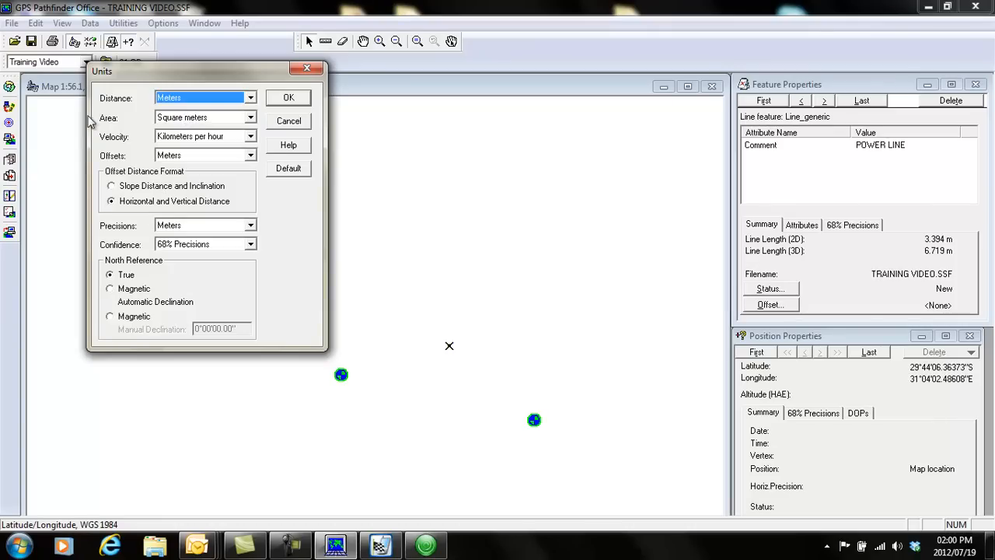
pyautogui.click(250, 118)
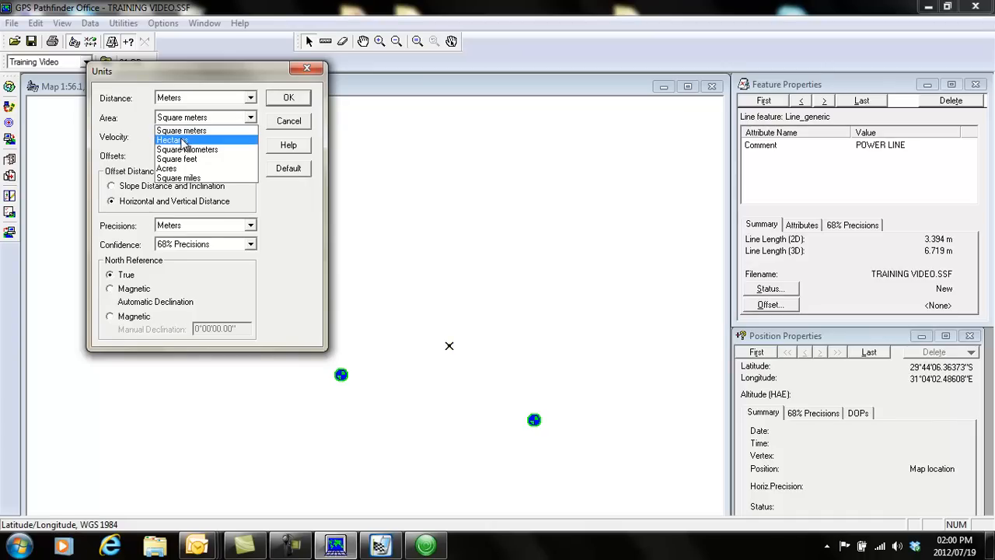
pyautogui.click(218, 131)
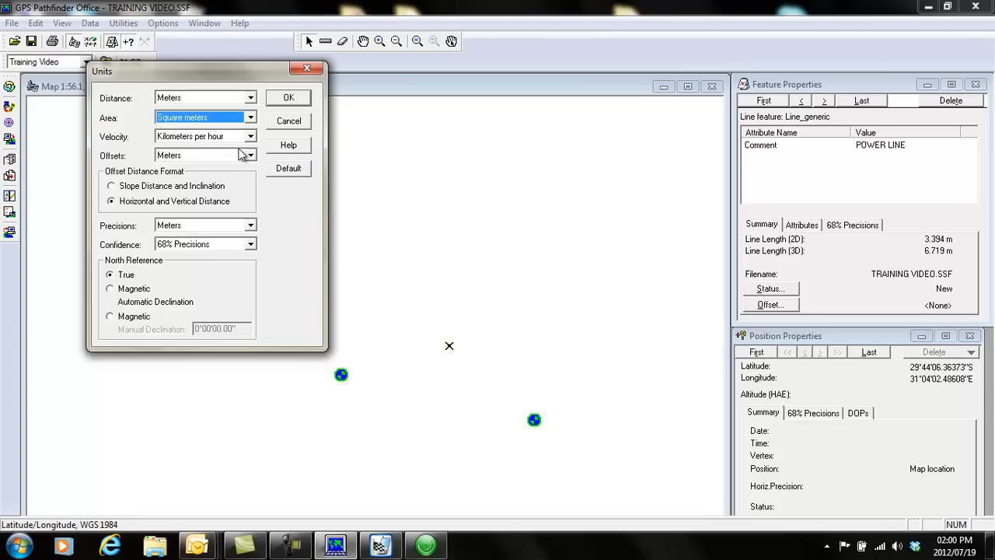
pyautogui.click(284, 98)
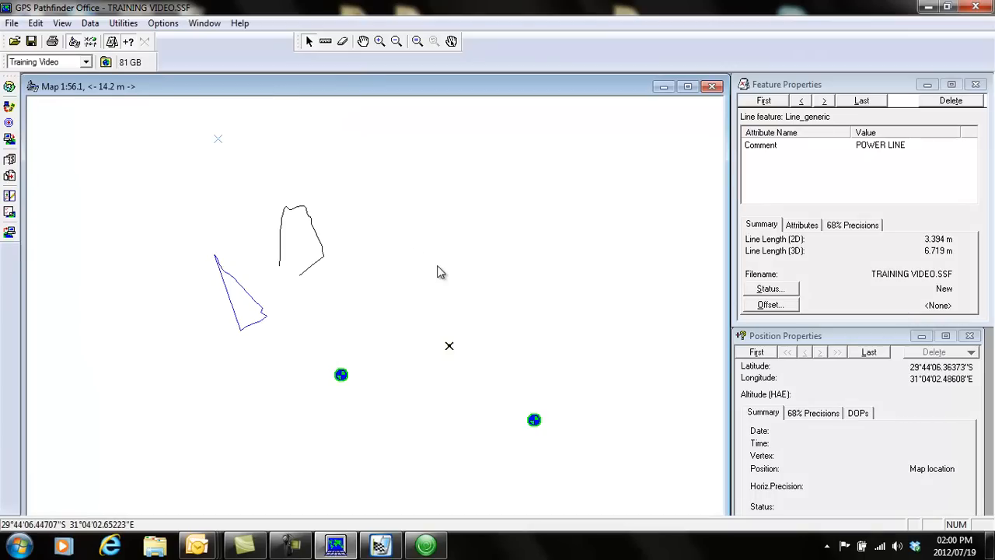
pyautogui.moveTo(504, 255); pyautogui.dragTo(422, 233)
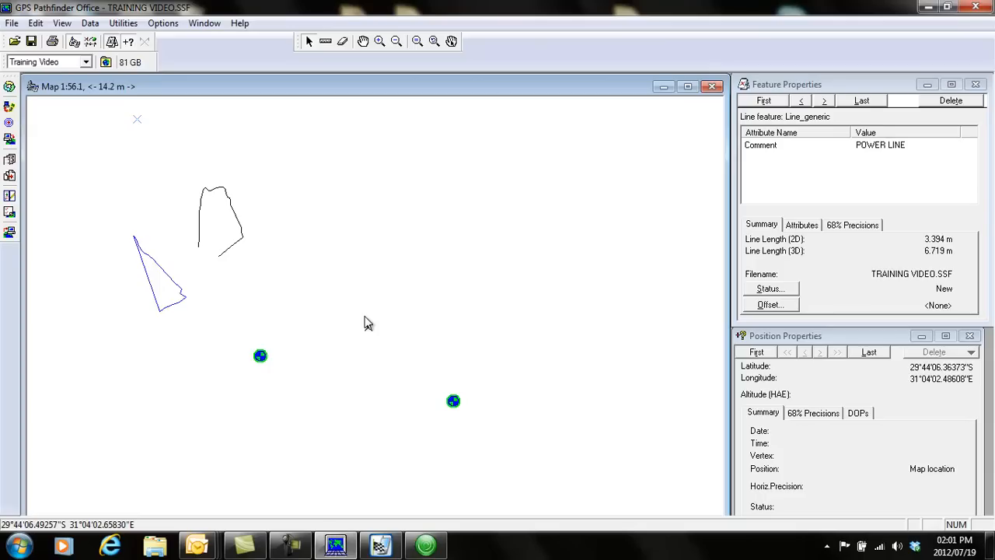
pyautogui.click(366, 322)
# Start a differential correction of TRAINING VIDEO.SSF using automatic carrier and code processing.
pyautogui.click(121, 26)
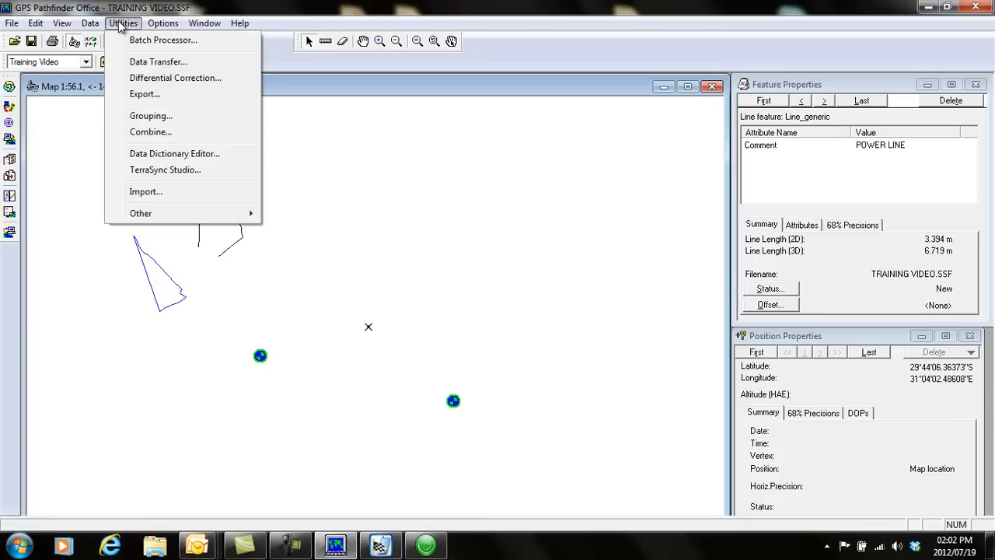
pyautogui.click(174, 81)
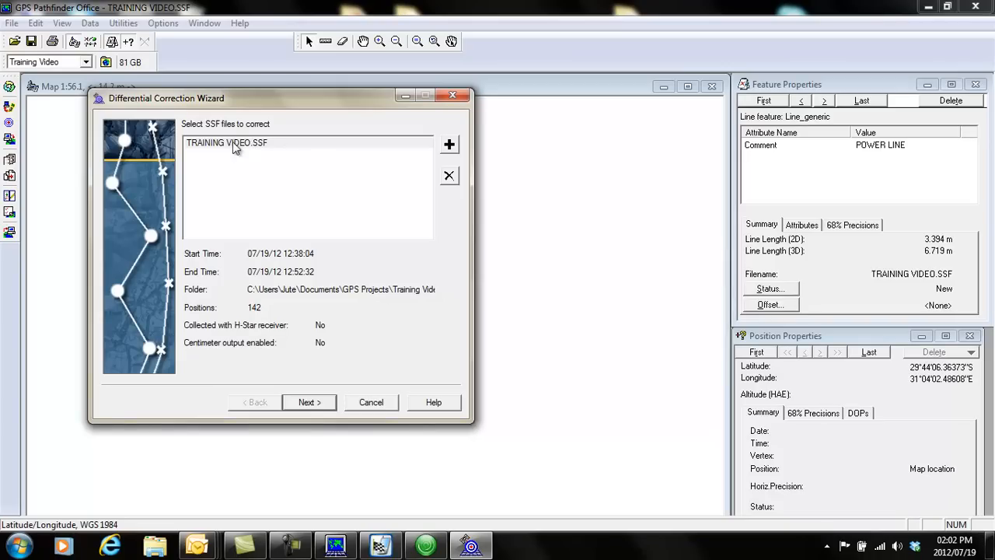
pyautogui.click(449, 146)
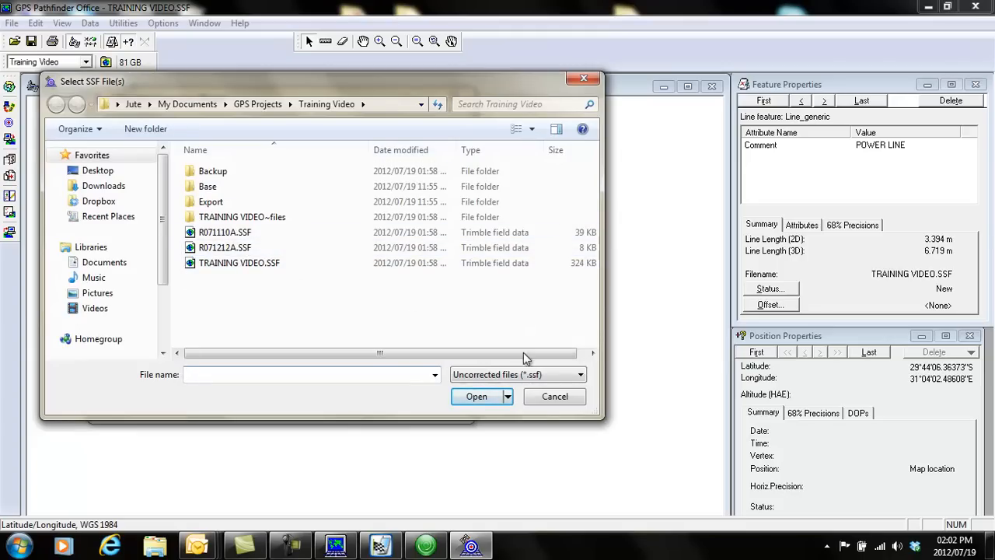
pyautogui.click(553, 397)
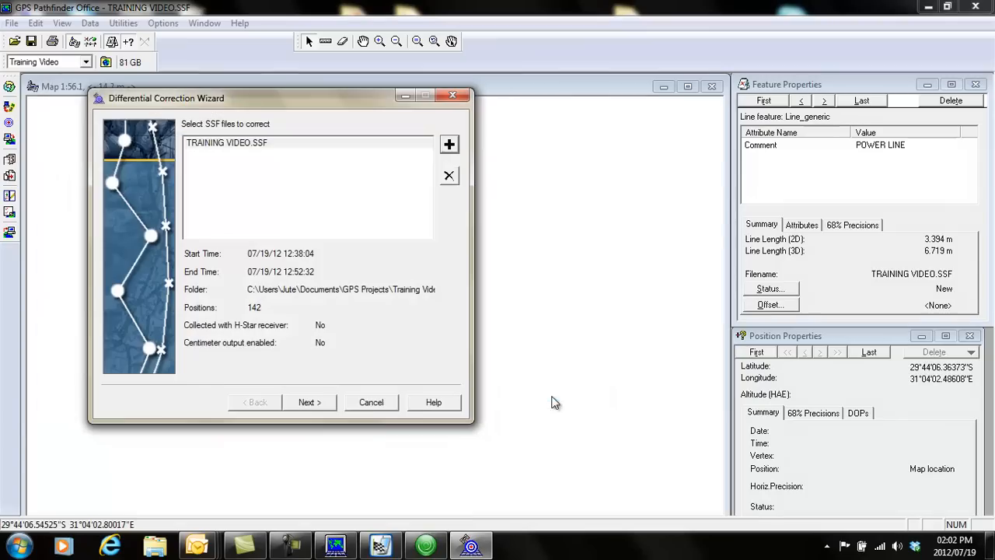
pyautogui.click(267, 143)
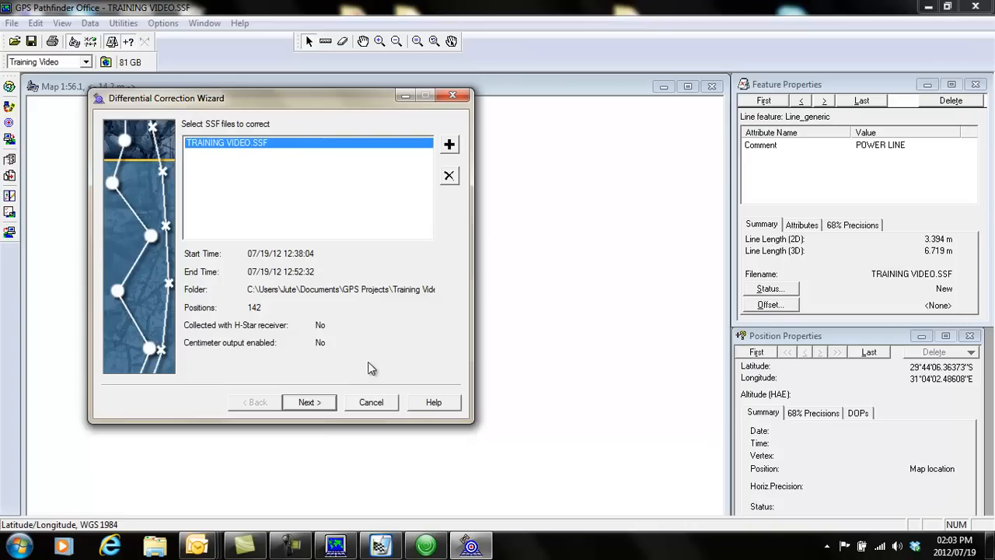
pyautogui.click(310, 403)
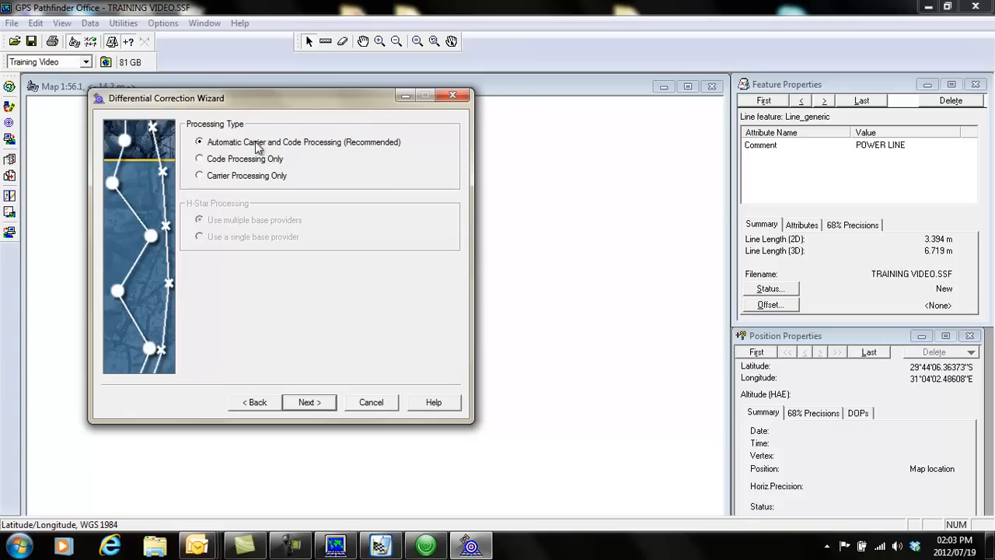
pyautogui.click(310, 403)
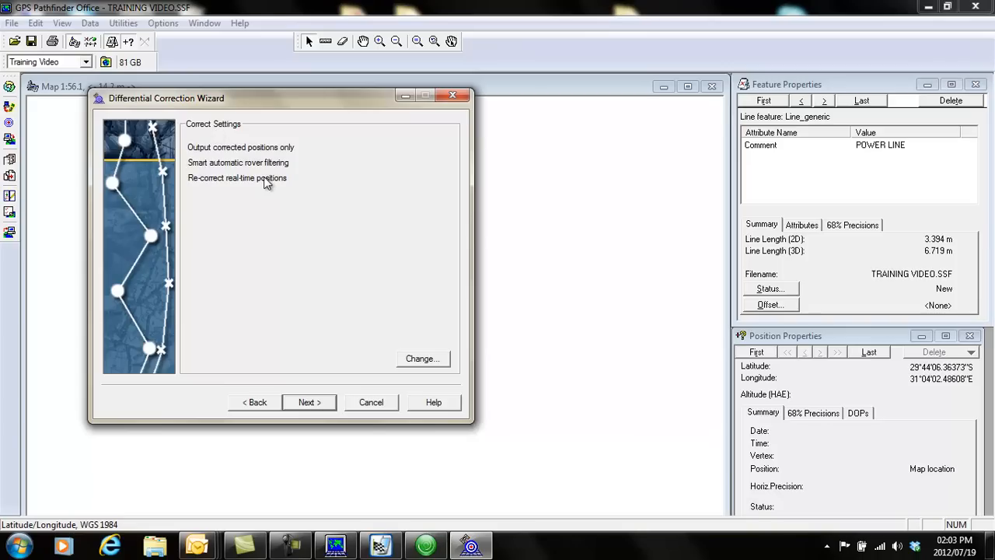
# Apply smart automatic GPS filtering in the correction settings, with corrected positions only as output, and continue to the base data.
pyautogui.click(424, 366)
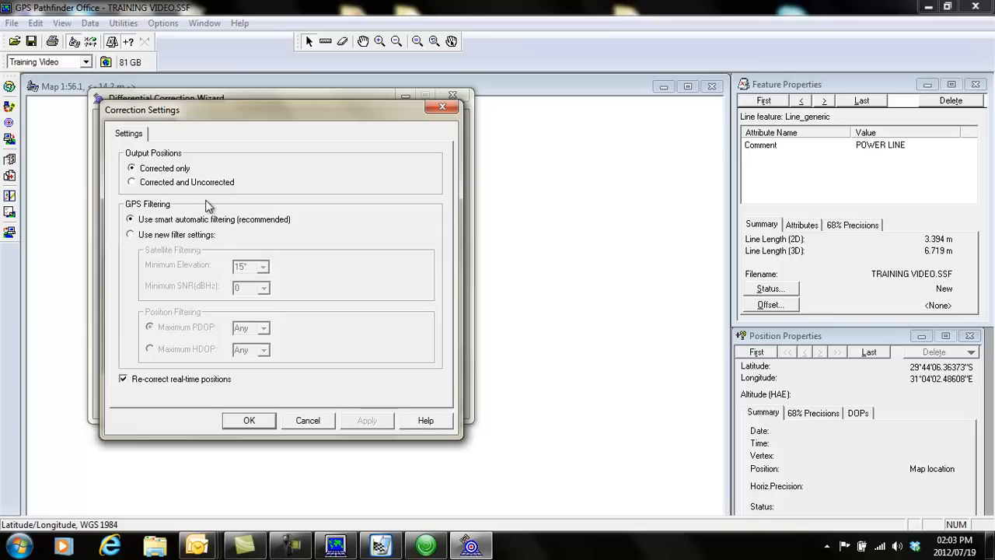
pyautogui.click(130, 236)
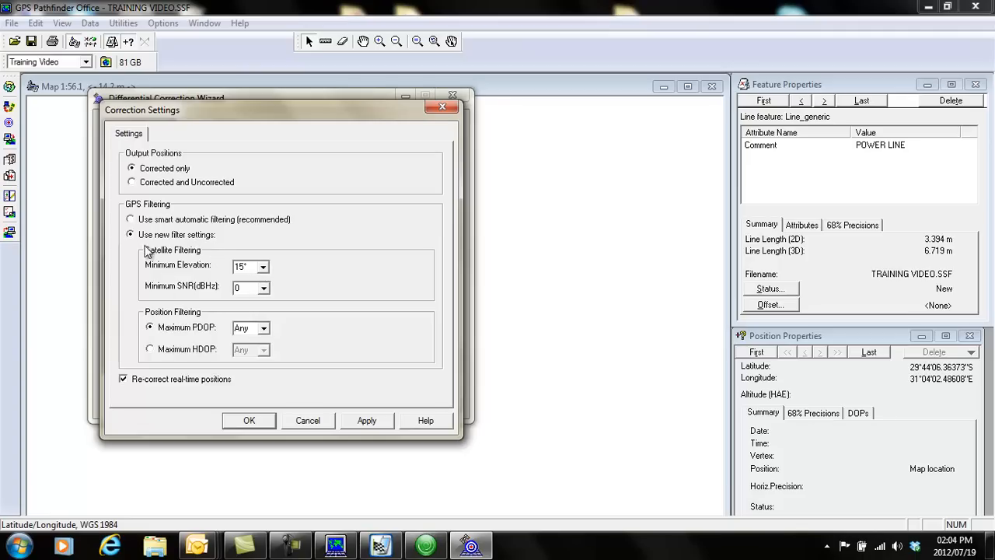
pyautogui.click(131, 220)
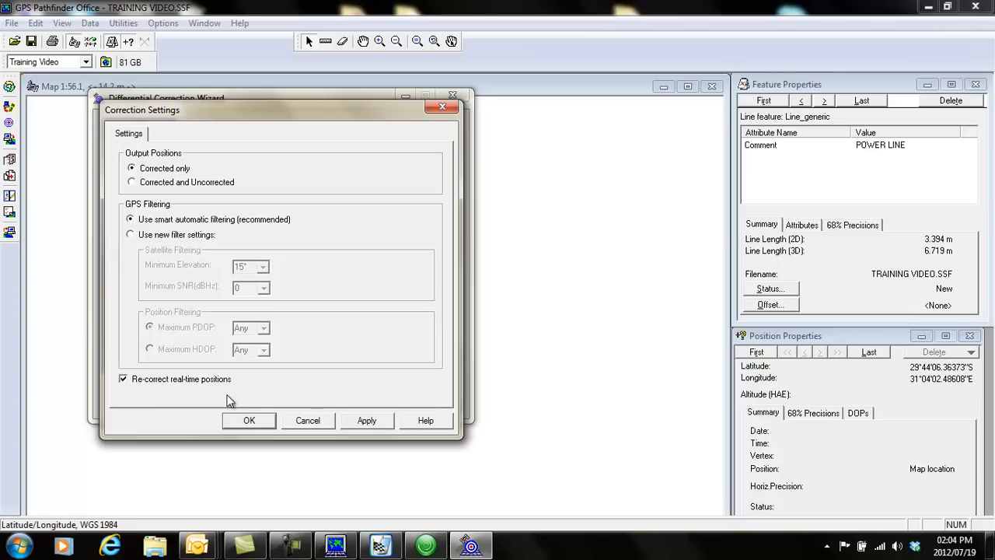
pyautogui.click(362, 420)
pyautogui.click(249, 422)
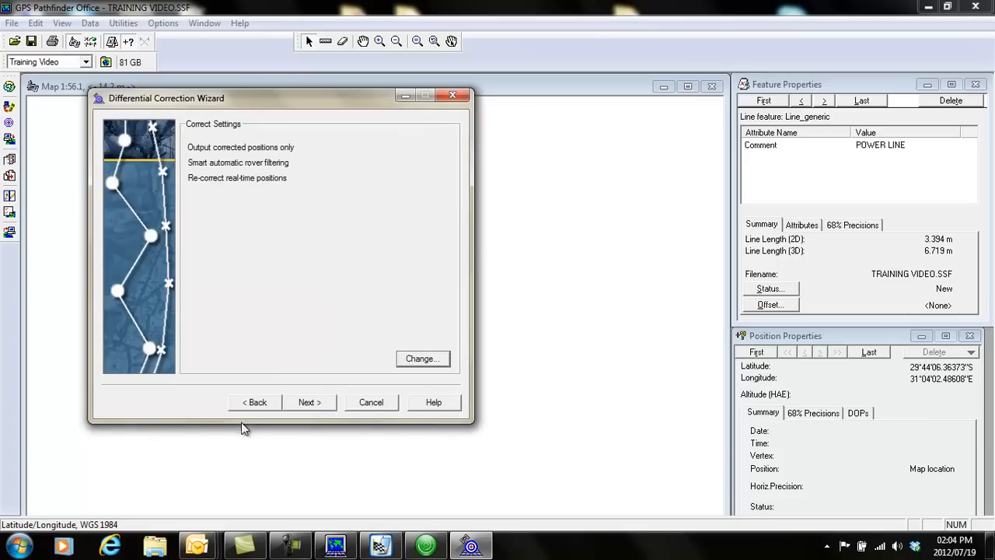
pyautogui.click(308, 402)
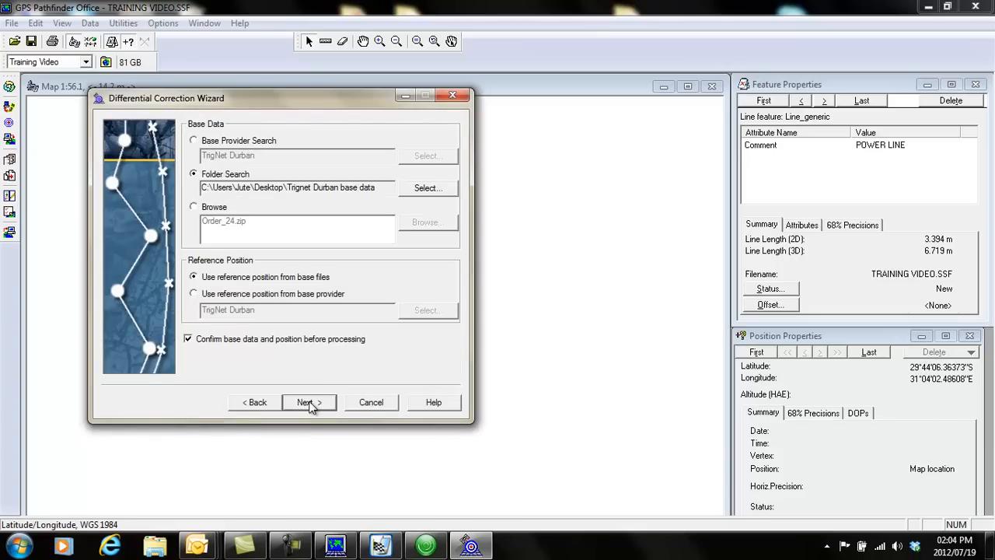
# Choose a base provider search with TrigNet Durban as the base data source, keeping confirmation of base data and position before processing.
pyautogui.click(193, 140)
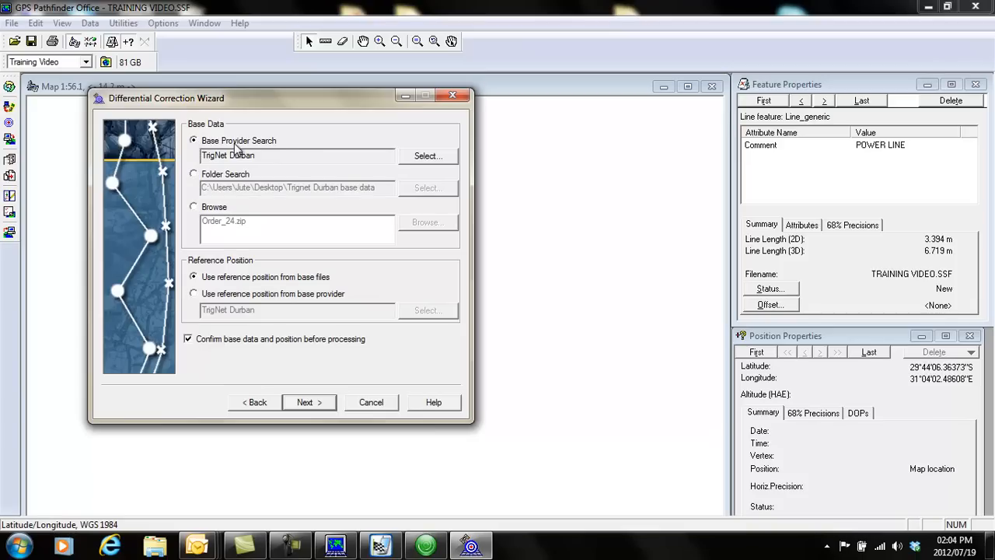
pyautogui.click(428, 156)
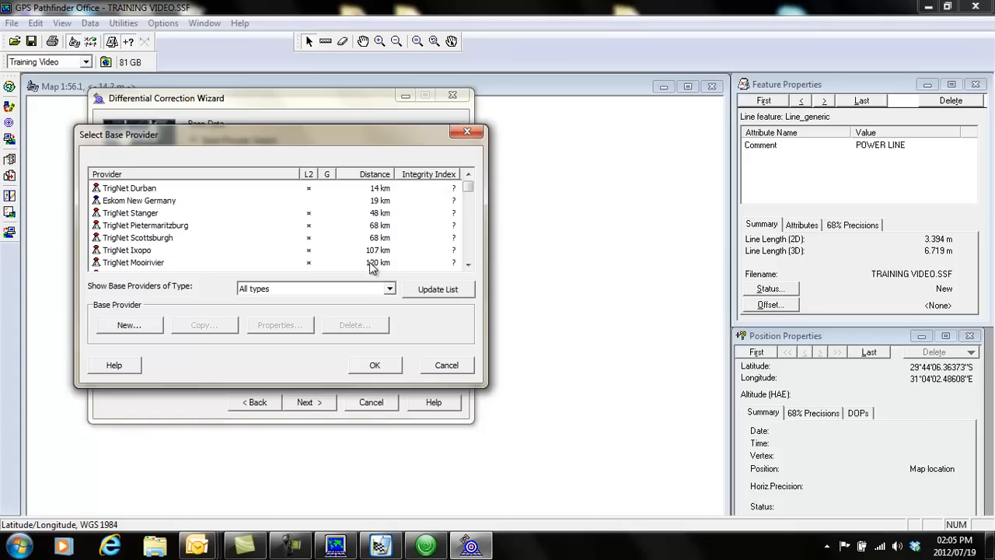
pyautogui.click(152, 188)
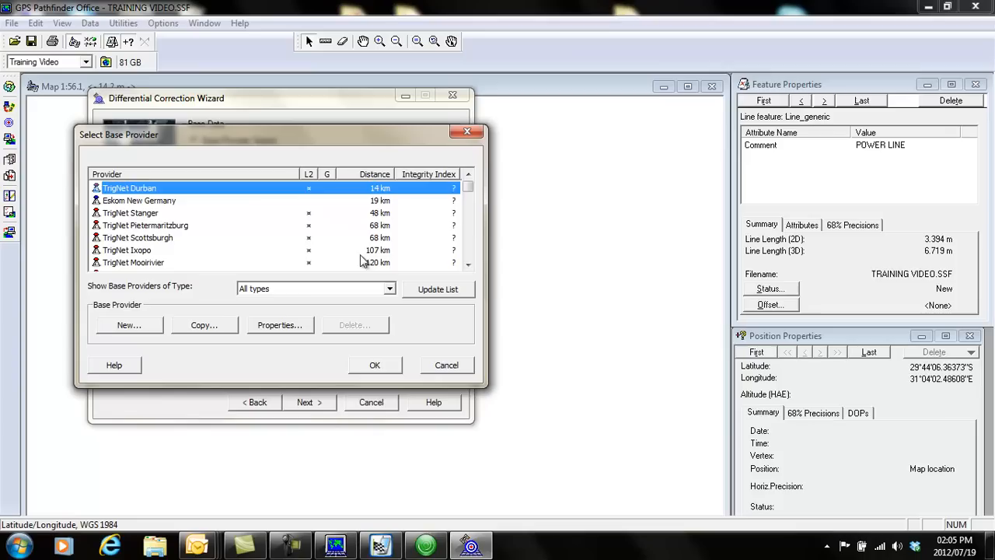
pyautogui.click(374, 366)
pyautogui.moveTo(469, 189); pyautogui.dragTo(471, 198)
pyautogui.moveTo(470, 197); pyautogui.dragTo(472, 160)
pyautogui.click(374, 365)
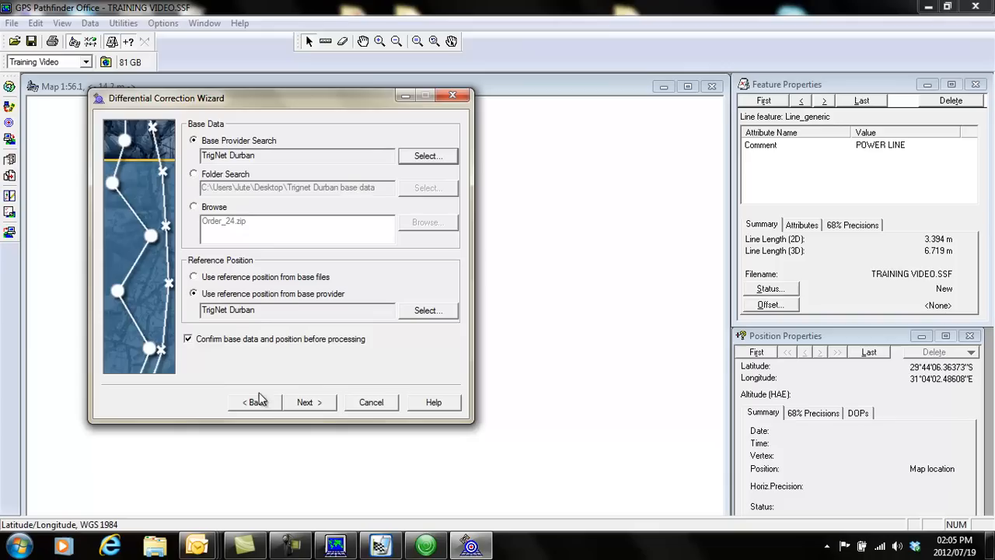
pyautogui.click(188, 339)
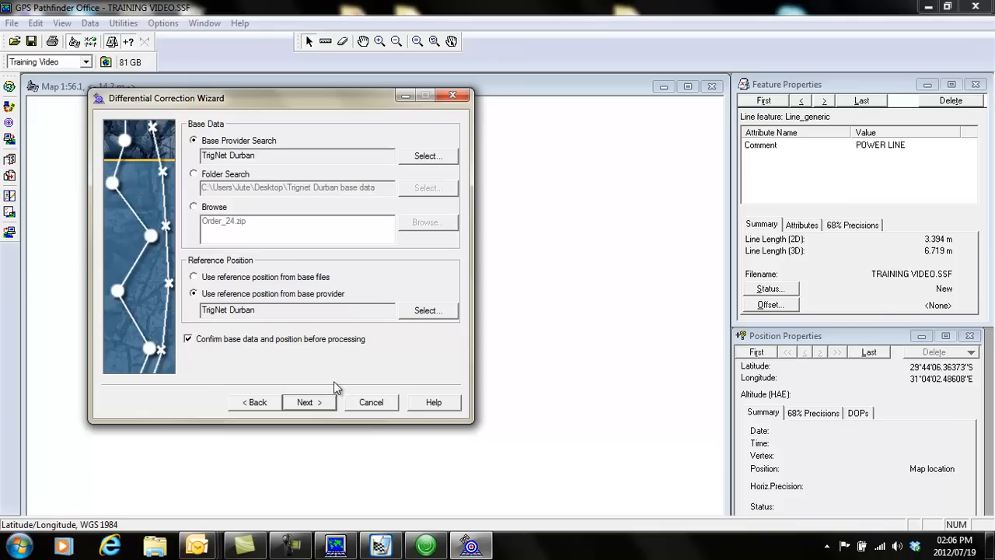
pyautogui.click(309, 403)
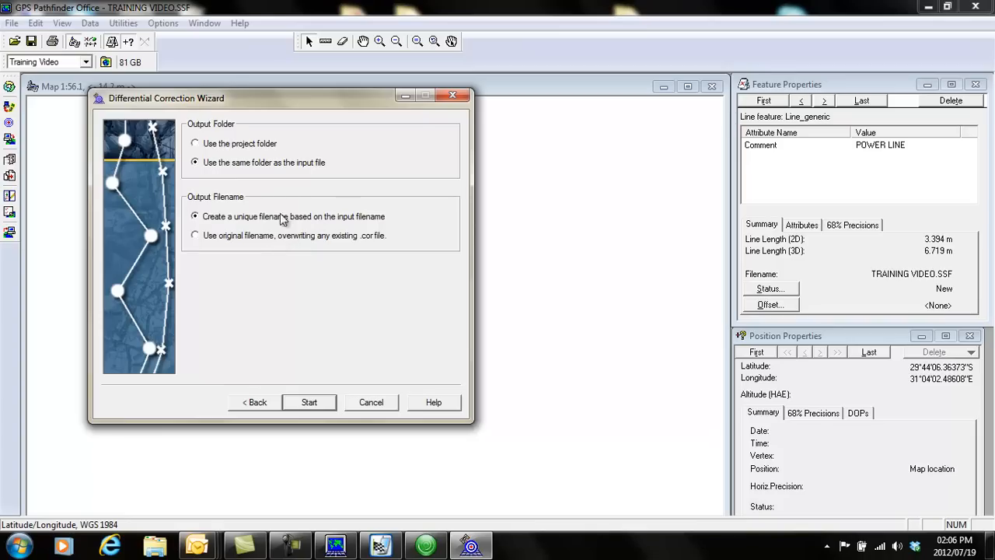
# Run the differential correction with a unique output filename in the input file's folder, confirm the base data, and close the wizard.
pyautogui.click(309, 402)
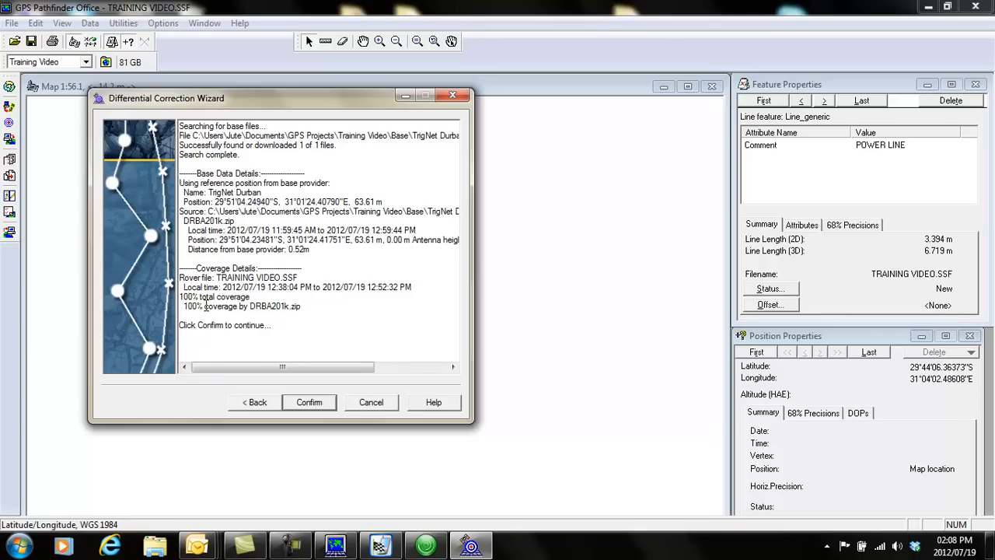
pyautogui.click(308, 403)
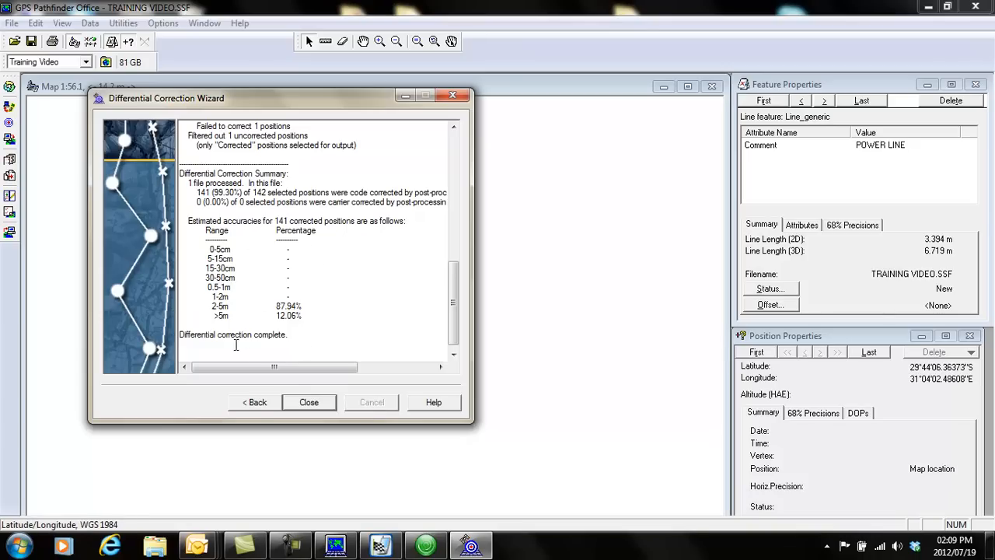
pyautogui.click(308, 402)
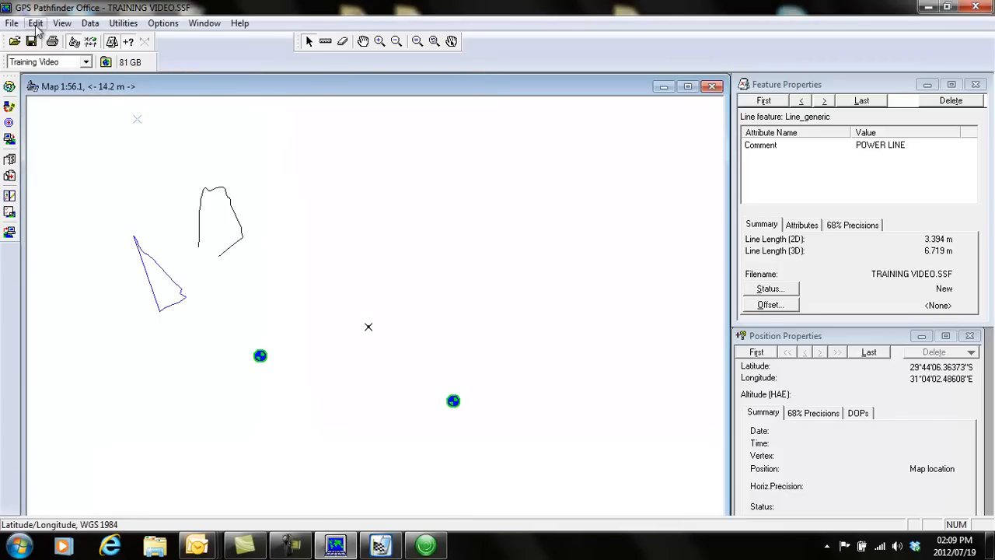
# Open the corrected data file TRAINING VIDEO.cor from the Training Video project folder.
pyautogui.click(11, 24)
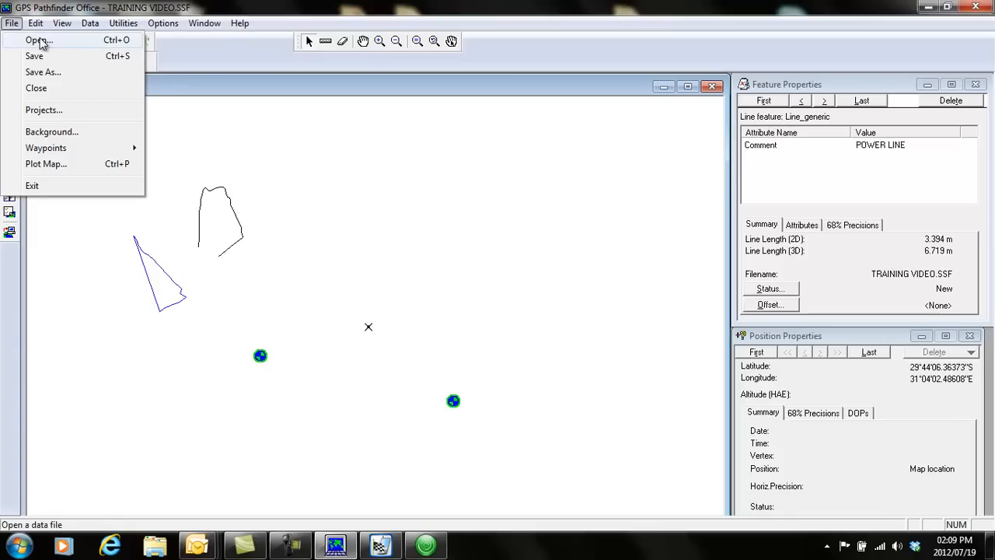
pyautogui.click(38, 39)
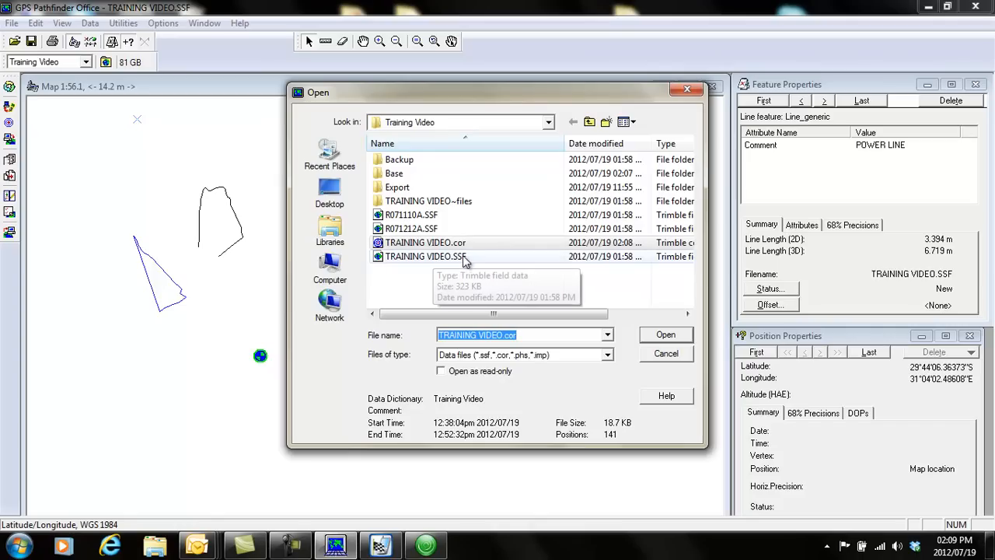
pyautogui.click(440, 246)
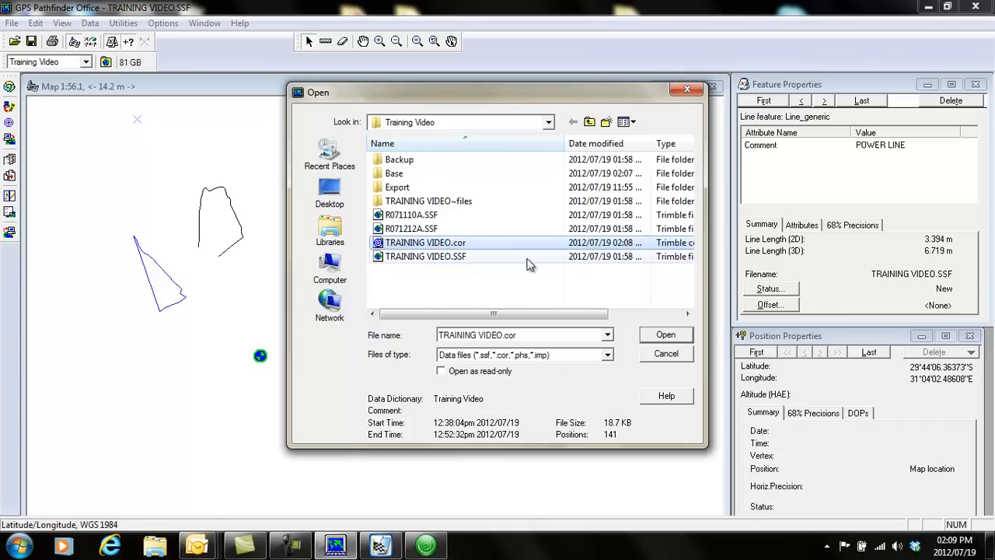
pyautogui.click(666, 337)
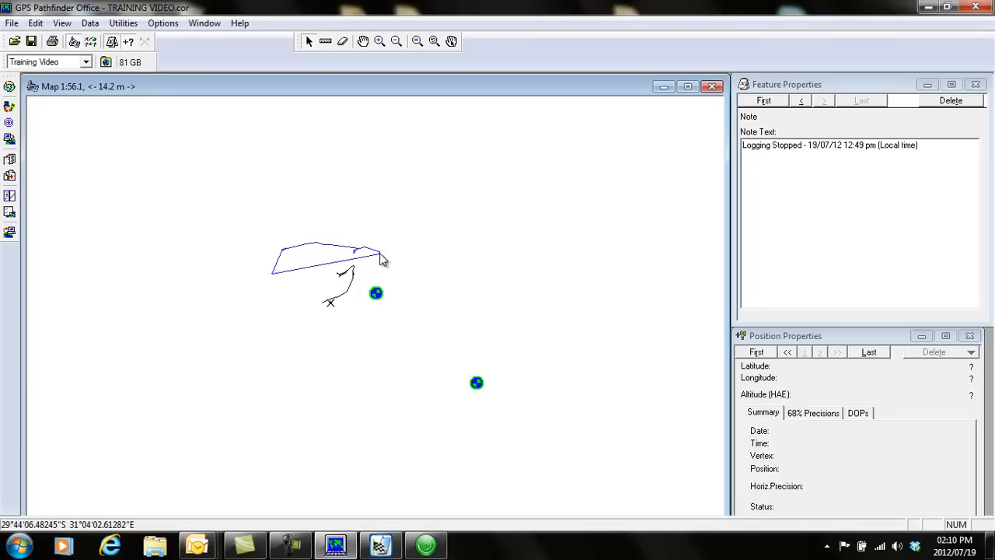
pyautogui.click(124, 24)
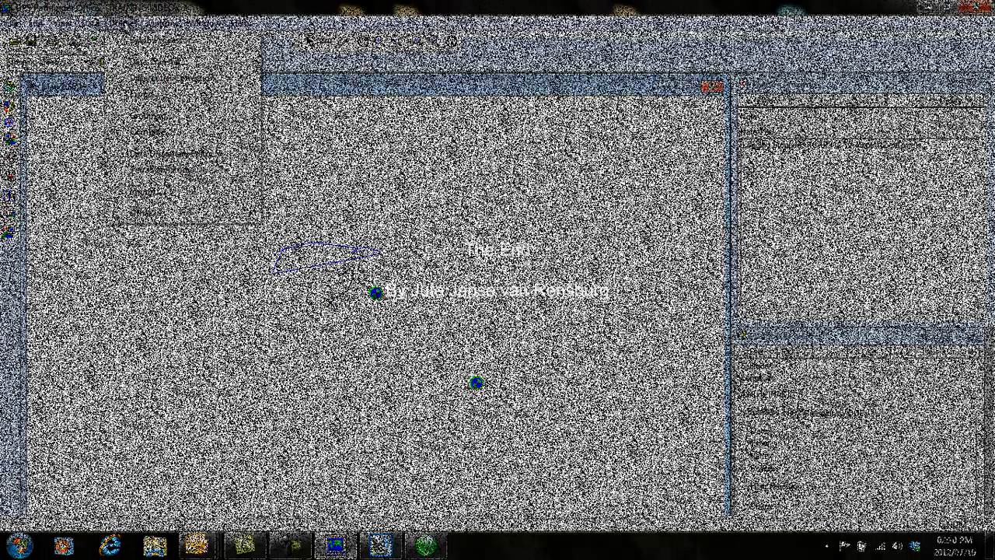